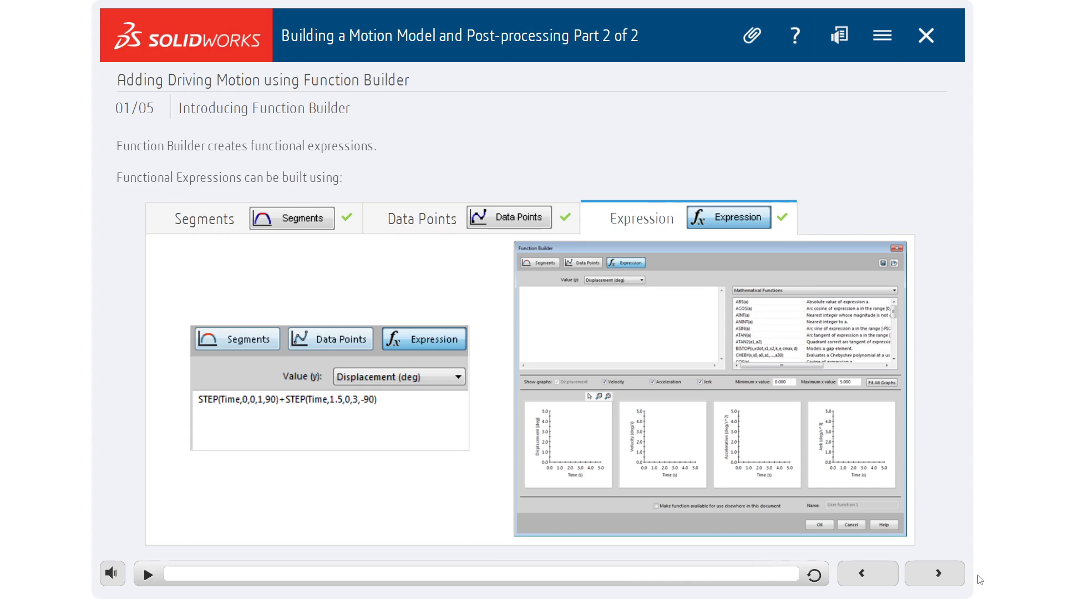
Advance the lesson to the demonstration of creating a motor using data points and start it.
{"action": "left_click", "coordinate": [953, 577]}
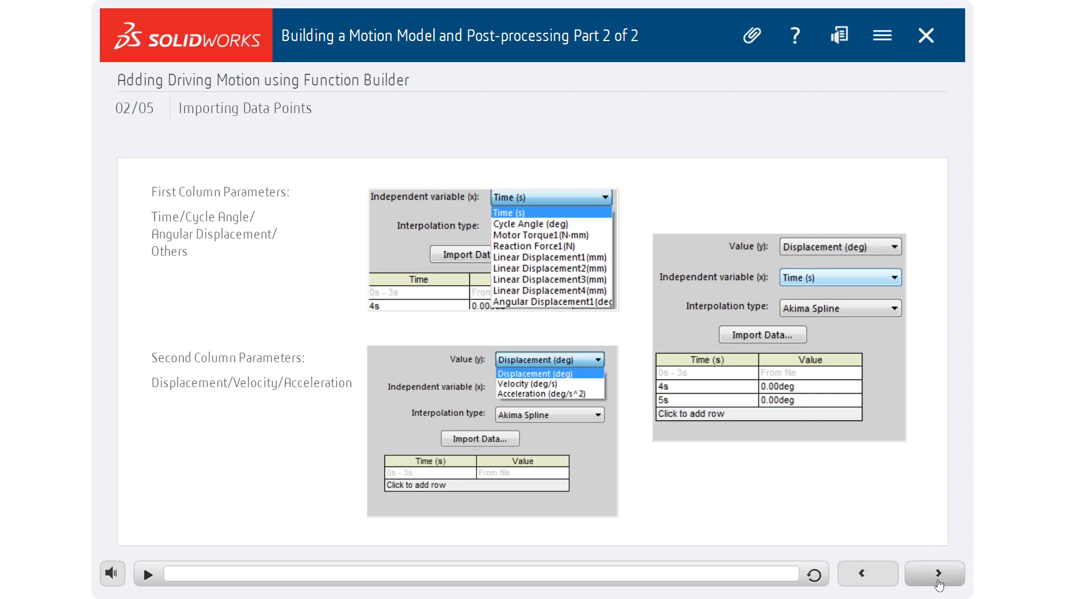
{"action": "left_click", "coordinate": [938, 573]}
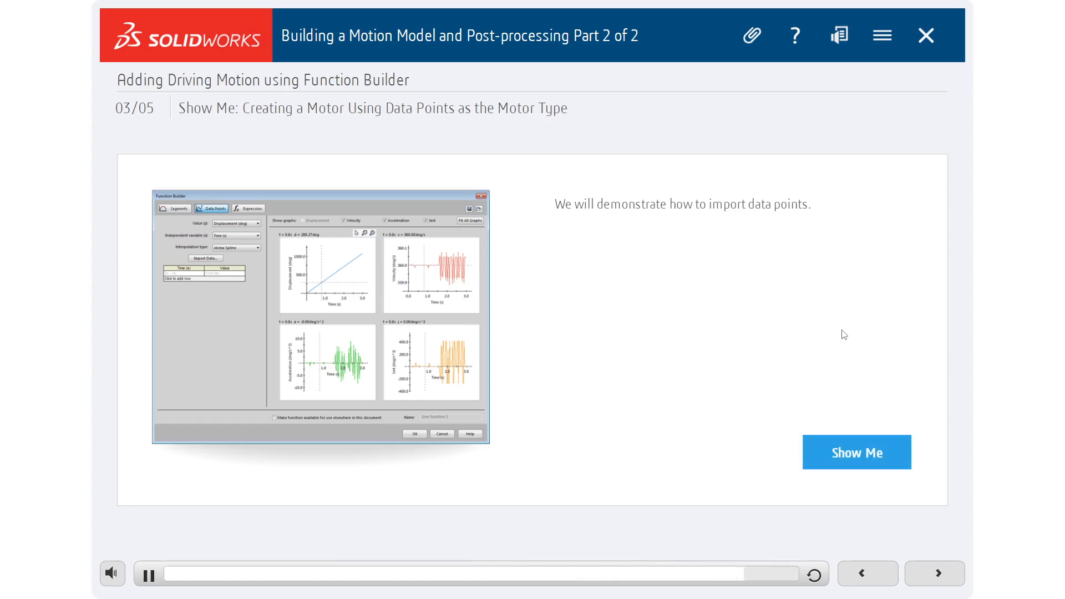
{"action": "left_click", "coordinate": [884, 449]}
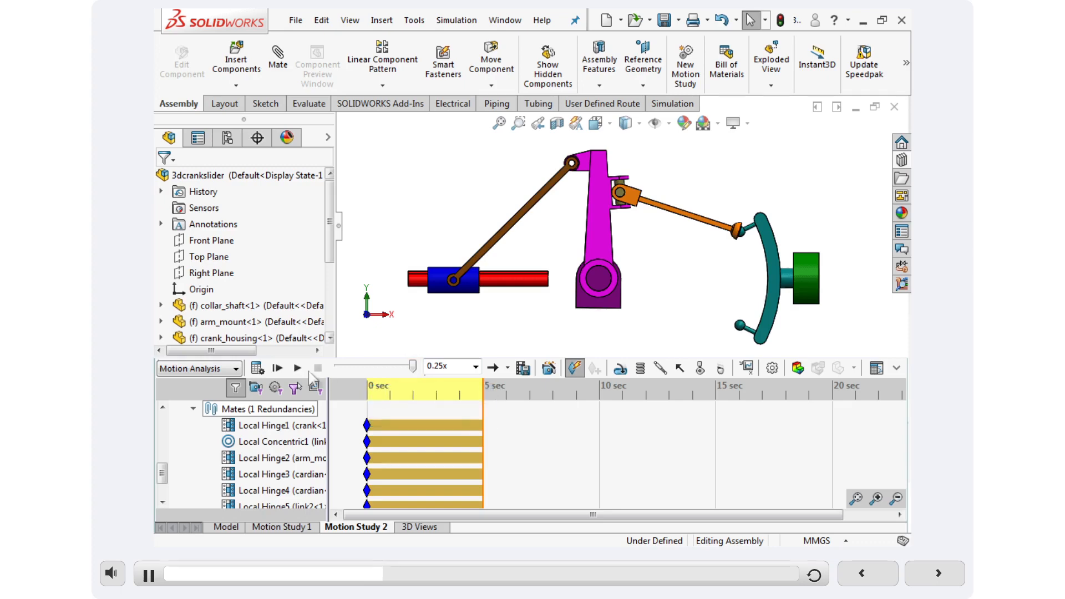
Reset the motion study's time bar to 0 s and place a rotary motor on the crank's cylindrical face.
{"action": "left_click", "coordinate": [413, 366]}
{"action": "left_click_drag", "start_coordinate": [412, 364], "coordinate": [338, 366]}
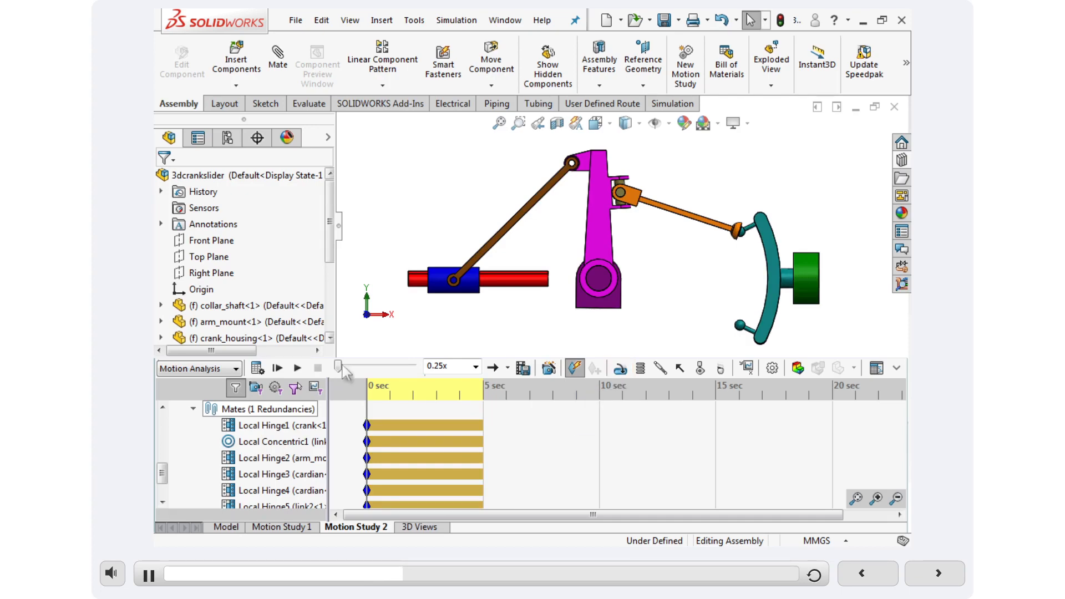
{"action": "left_click", "coordinate": [620, 368]}
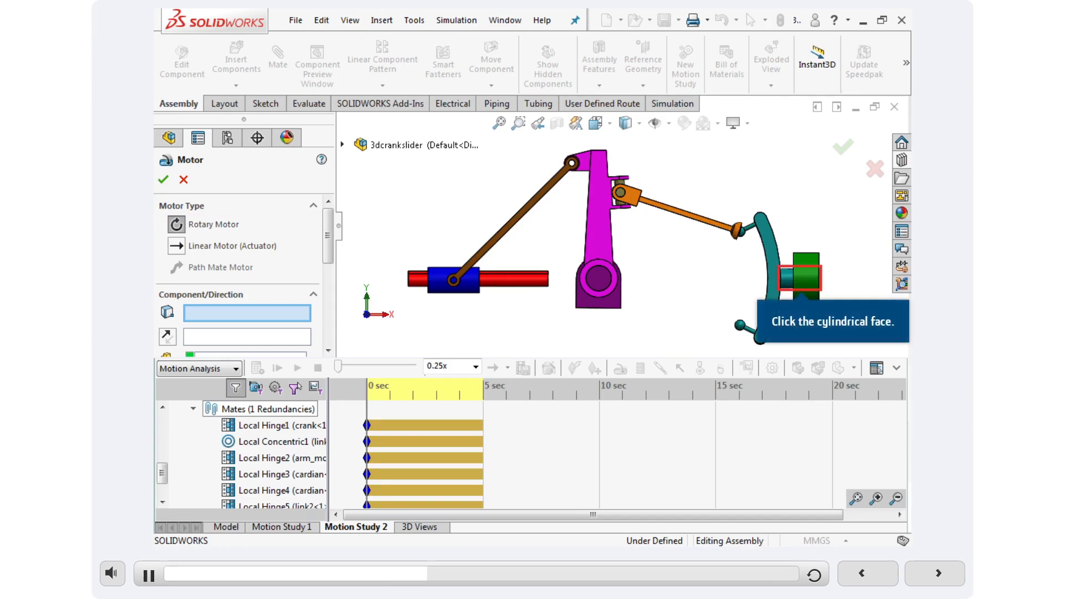
{"action": "left_click", "coordinate": [790, 284]}
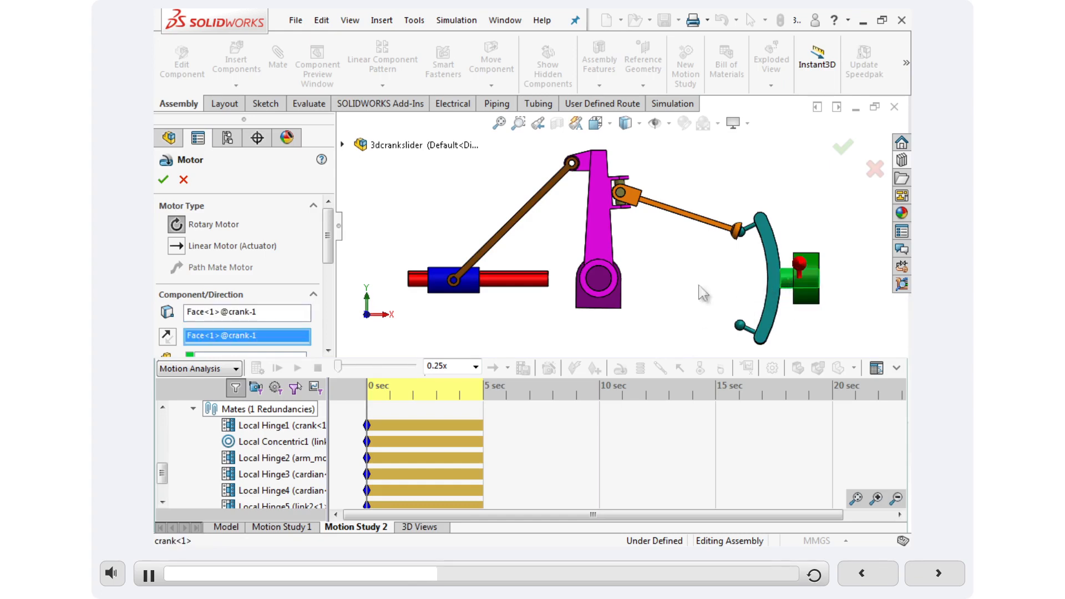
{"action": "left_click", "coordinate": [328, 315]}
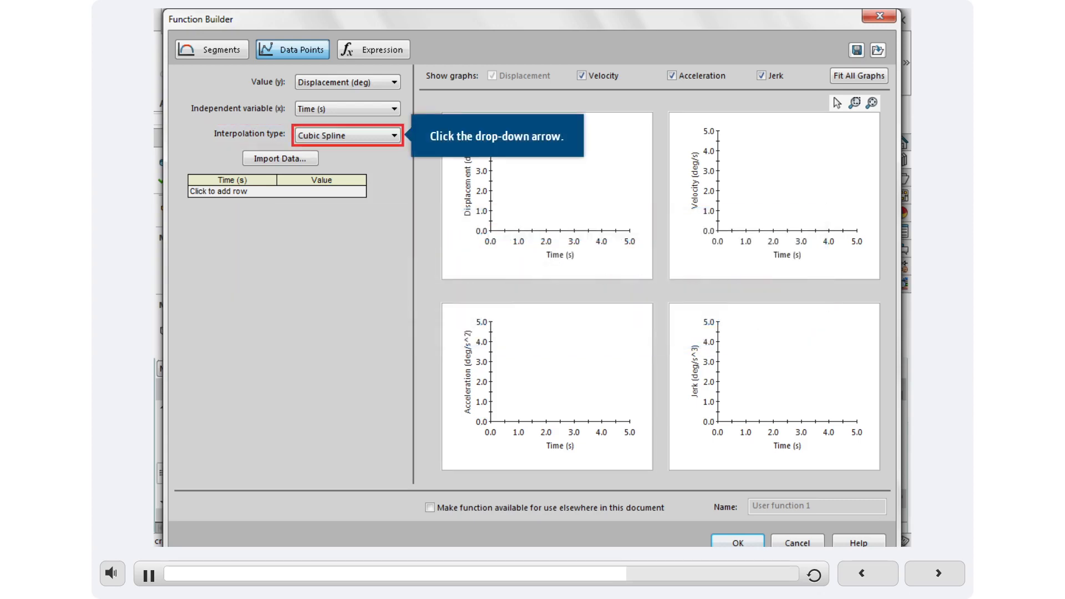
Set the interpolation type of the motor's data points to Akima Spline.
{"action": "left_click", "coordinate": [394, 136]}
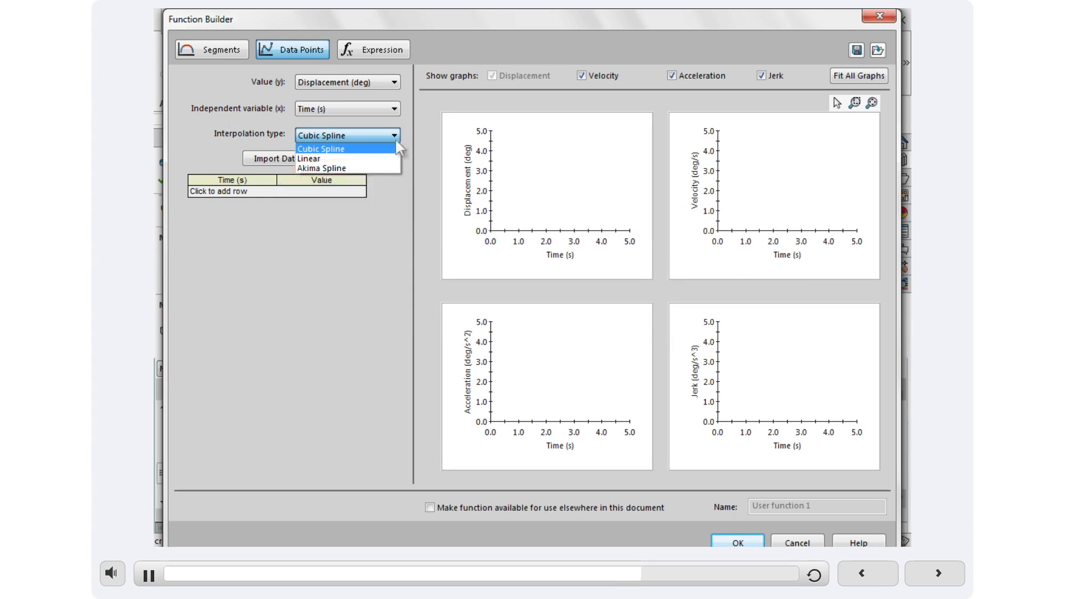
{"action": "left_click", "coordinate": [323, 168]}
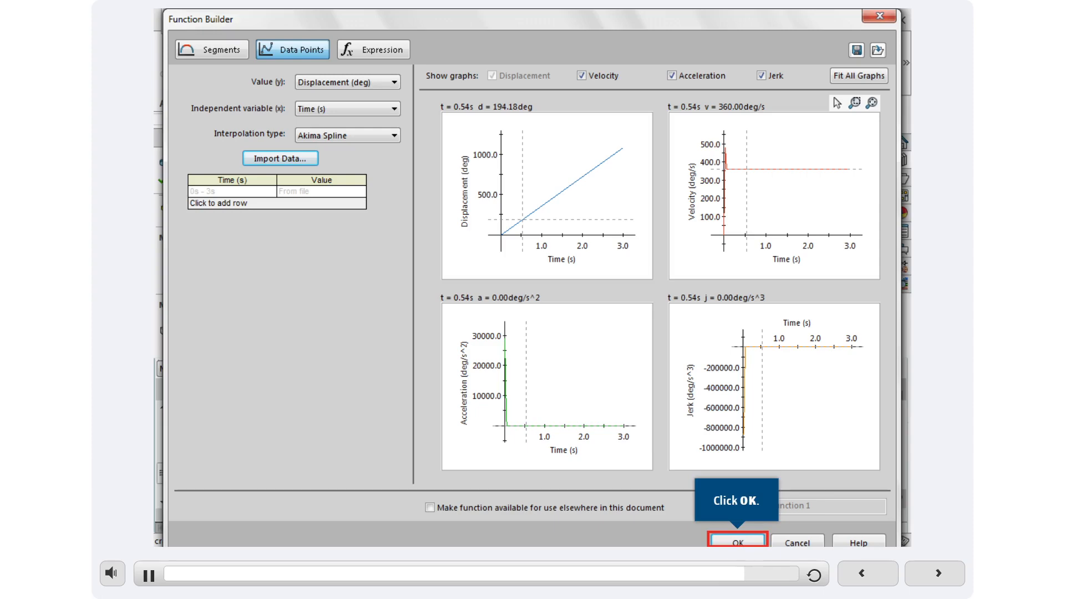
Advance to the Try It exercise on creating a motor using data points and start it in full-screen view.
{"action": "mouse_move", "coordinate": [540, 3]}
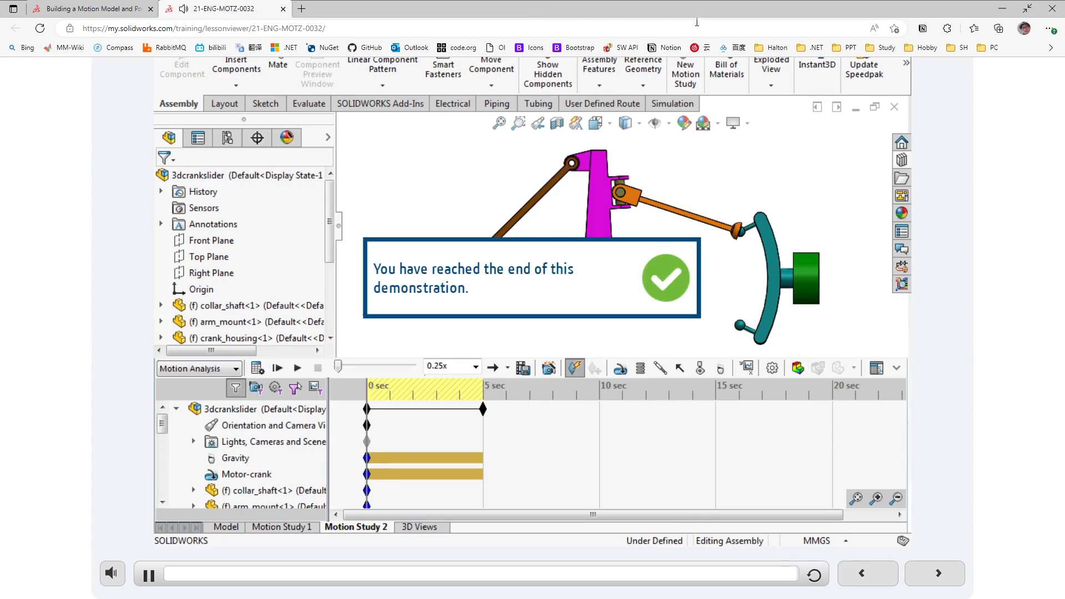
{"action": "left_click", "coordinate": [937, 580]}
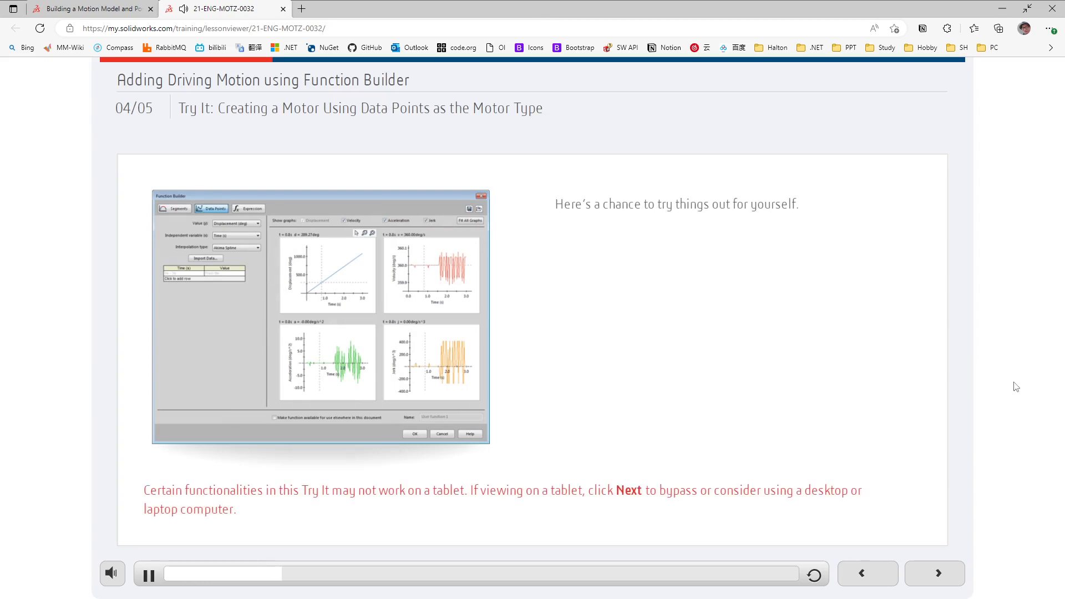
{"action": "key", "text": "F11"}
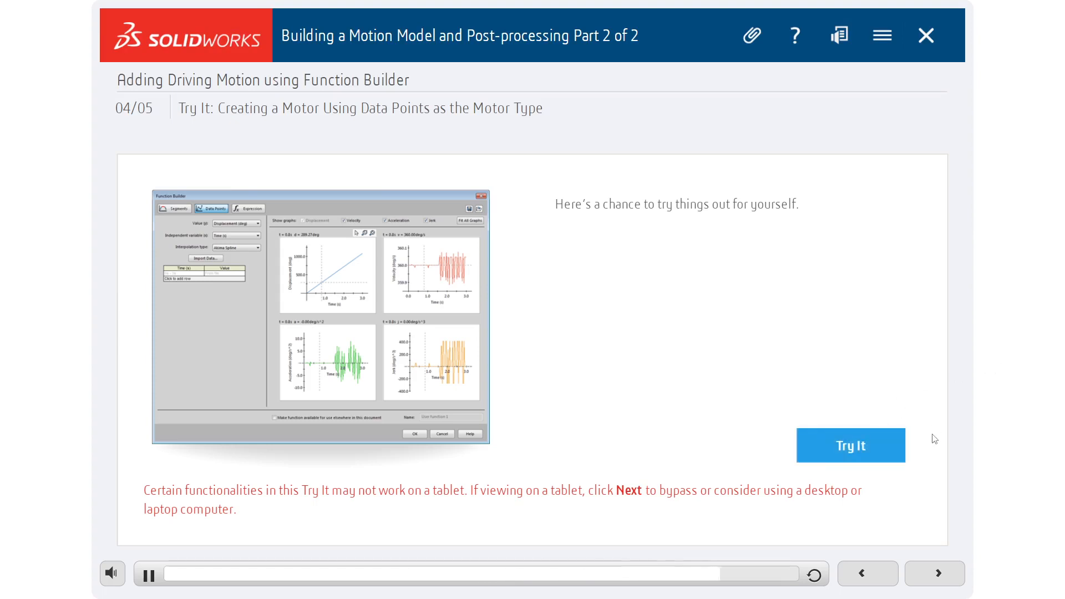
{"action": "left_click", "coordinate": [865, 453]}
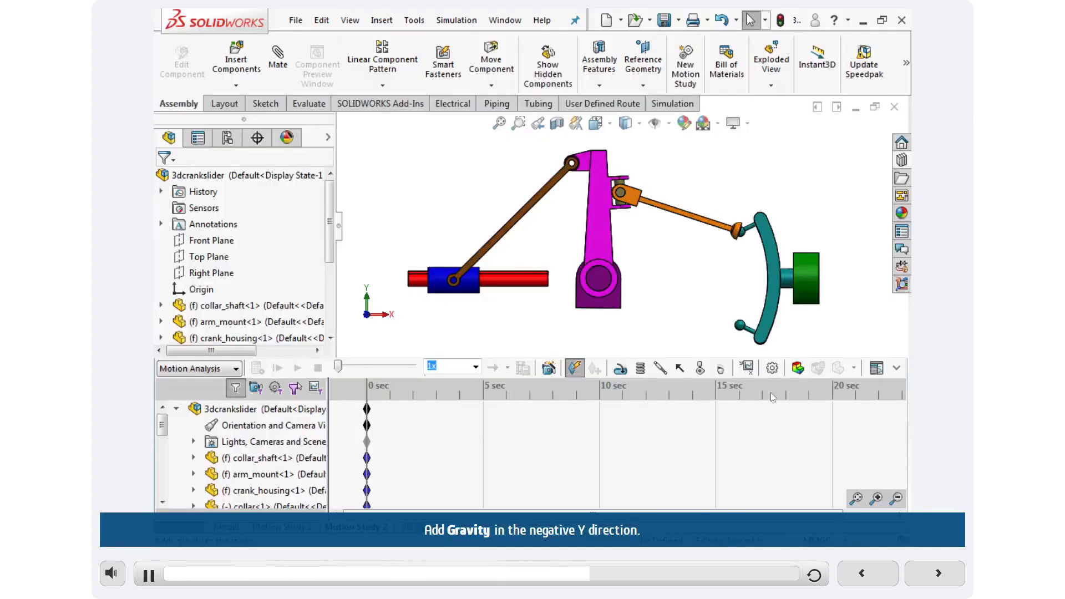
Add gravity along the negative Y direction to the motion study.
{"action": "left_click", "coordinate": [721, 369]}
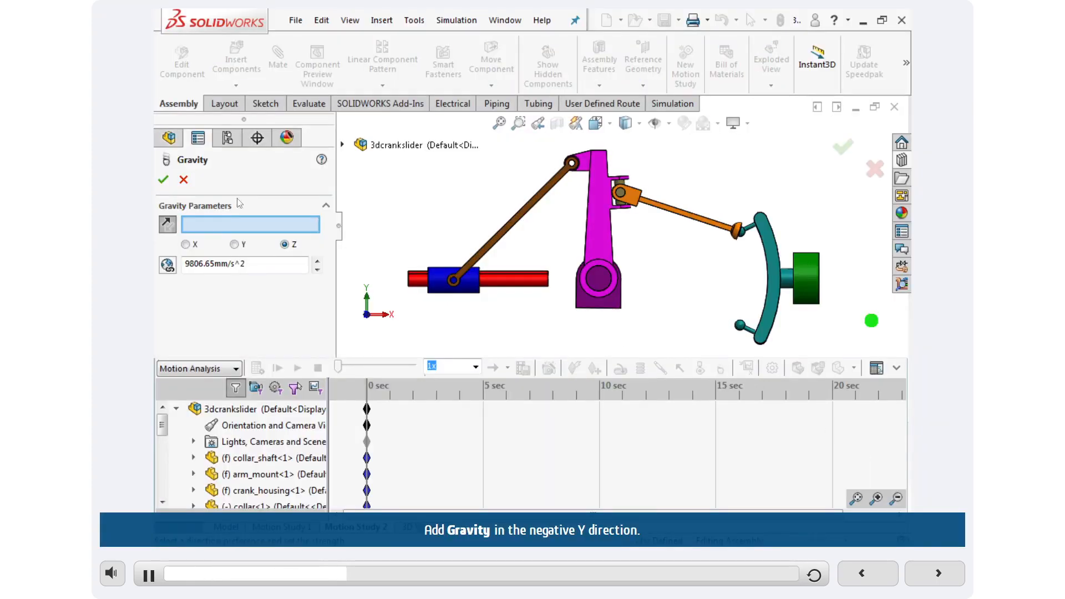
{"action": "left_click", "coordinate": [234, 244]}
{"action": "left_click", "coordinate": [163, 180]}
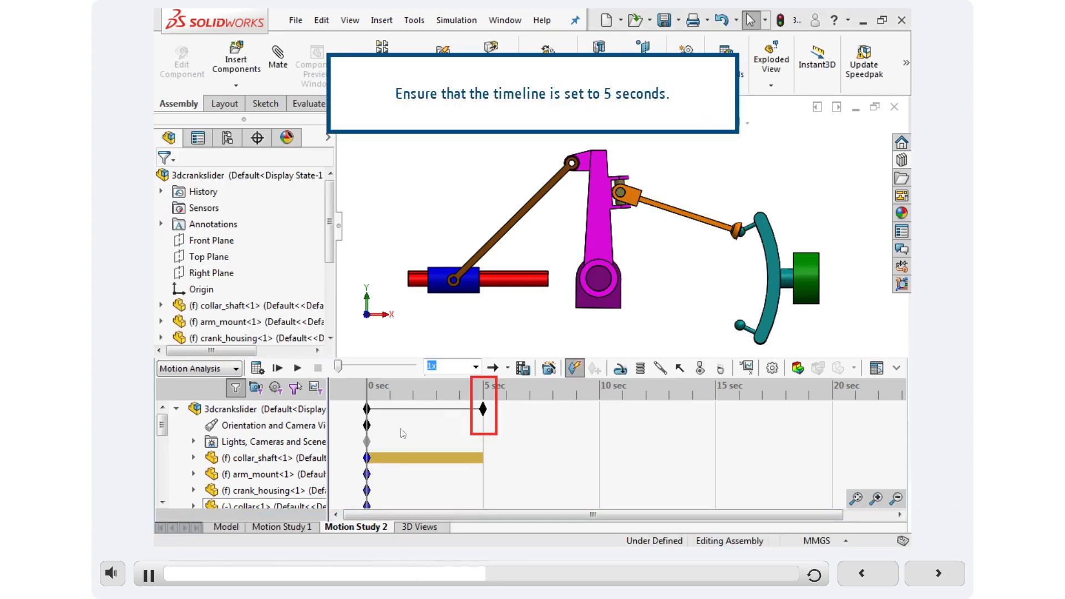
Keep the timeline at 5 seconds and calculate the motion study.
{"action": "left_click", "coordinate": [682, 163]}
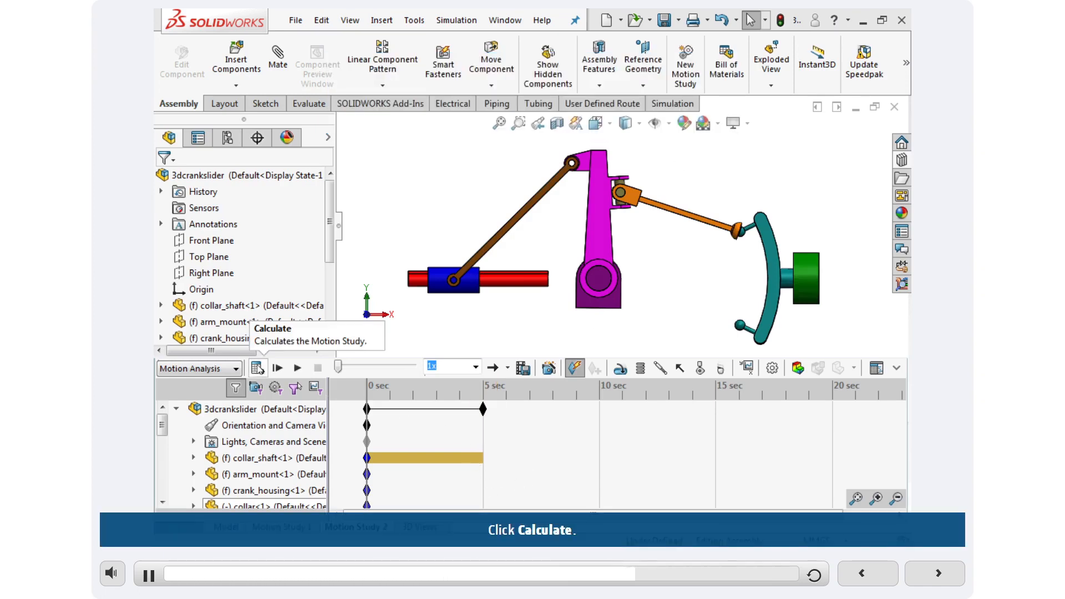
{"action": "left_click", "coordinate": [257, 368]}
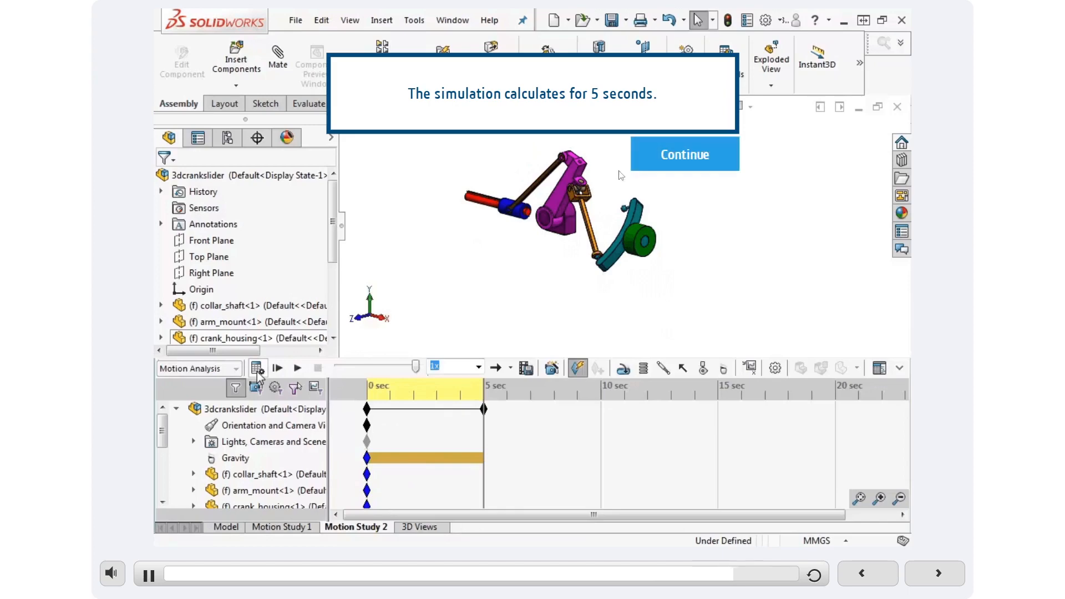
{"action": "left_click", "coordinate": [684, 152]}
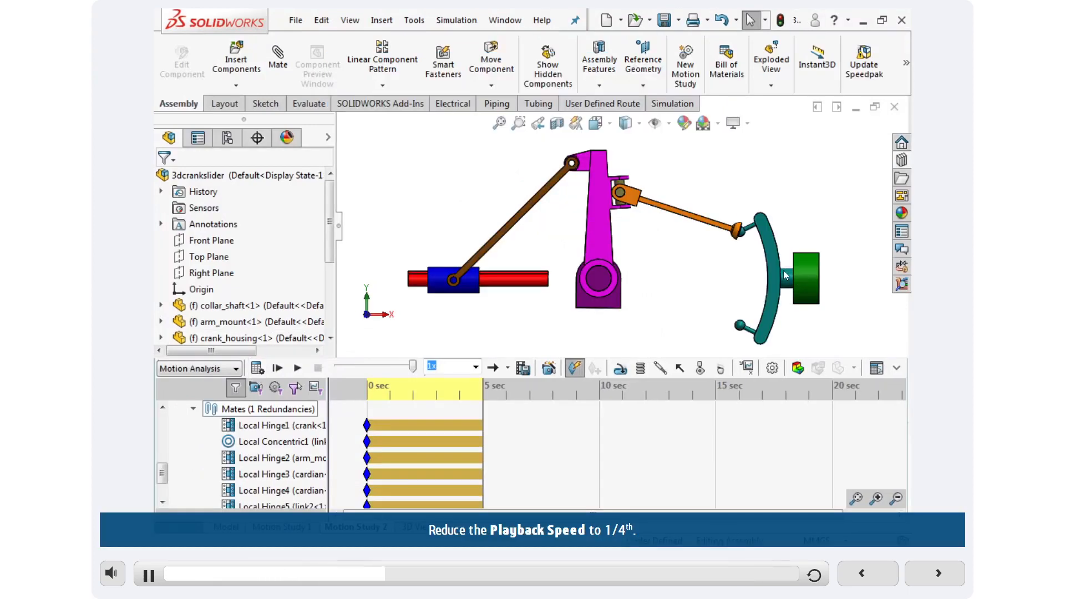
Play the calculated motion at 0.25x speed and return the time bar to 0 s.
{"action": "left_click", "coordinate": [476, 368]}
{"action": "left_click", "coordinate": [444, 388]}
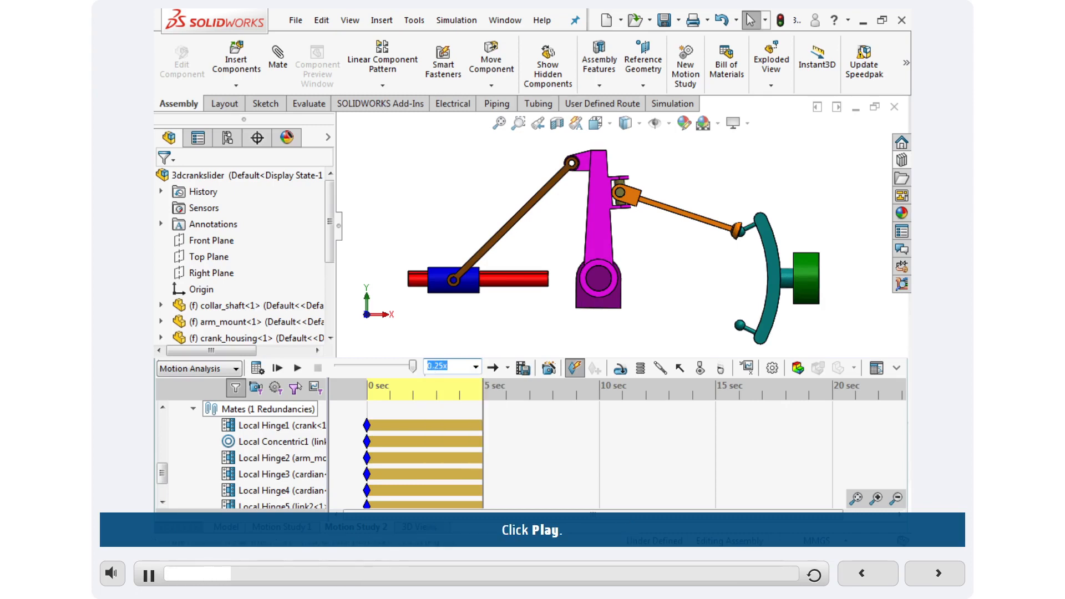
{"action": "left_click", "coordinate": [298, 368]}
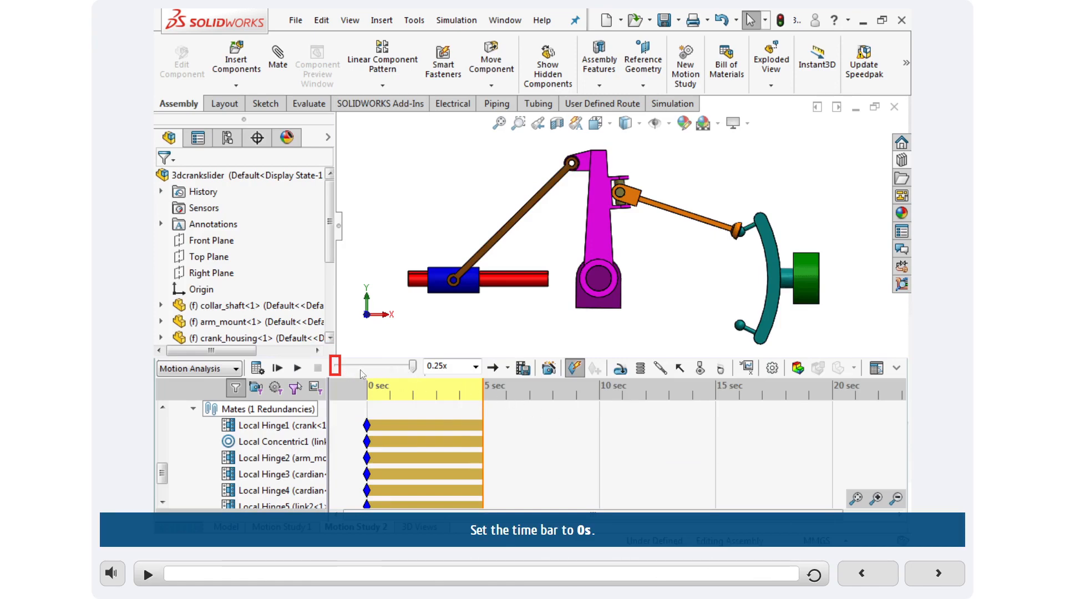
{"action": "left_click", "coordinate": [335, 368]}
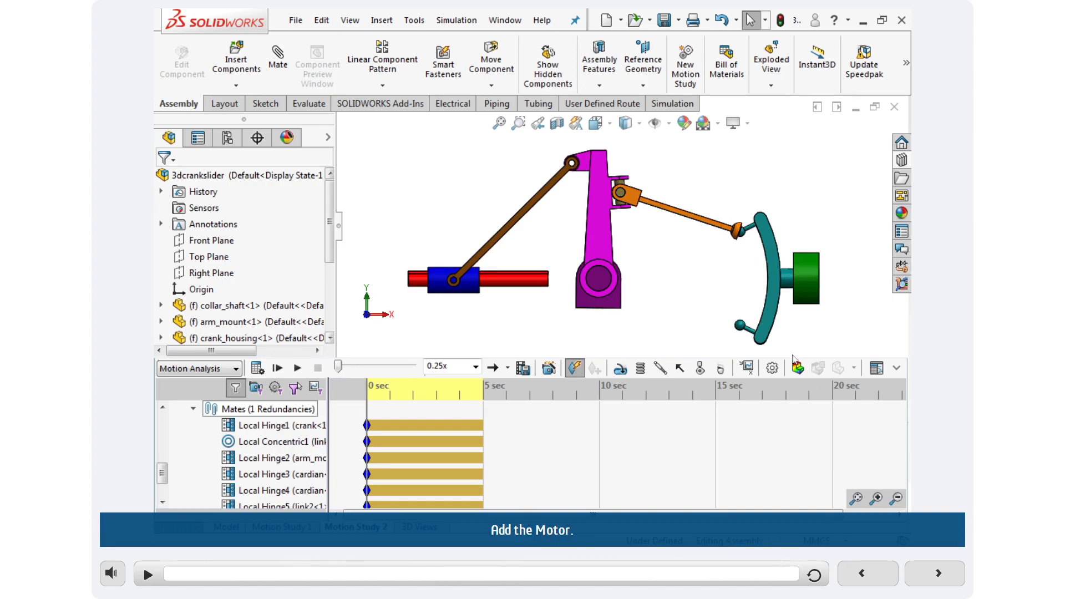
Add a rotary motor on the crank's cylindrical face next to the green housing.
{"action": "left_click", "coordinate": [639, 369]}
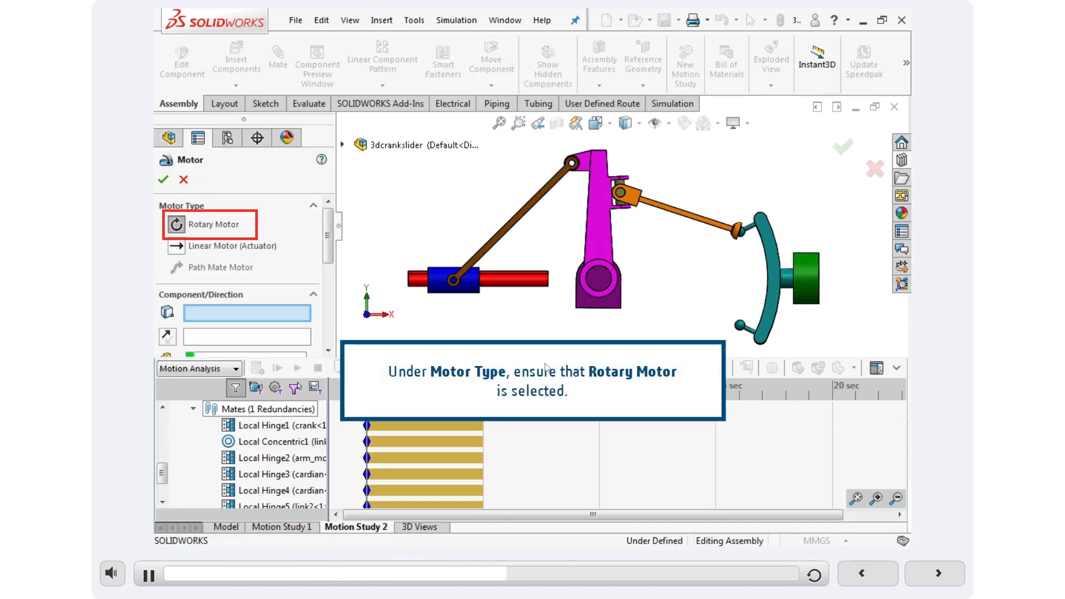
{"action": "left_click", "coordinate": [672, 441]}
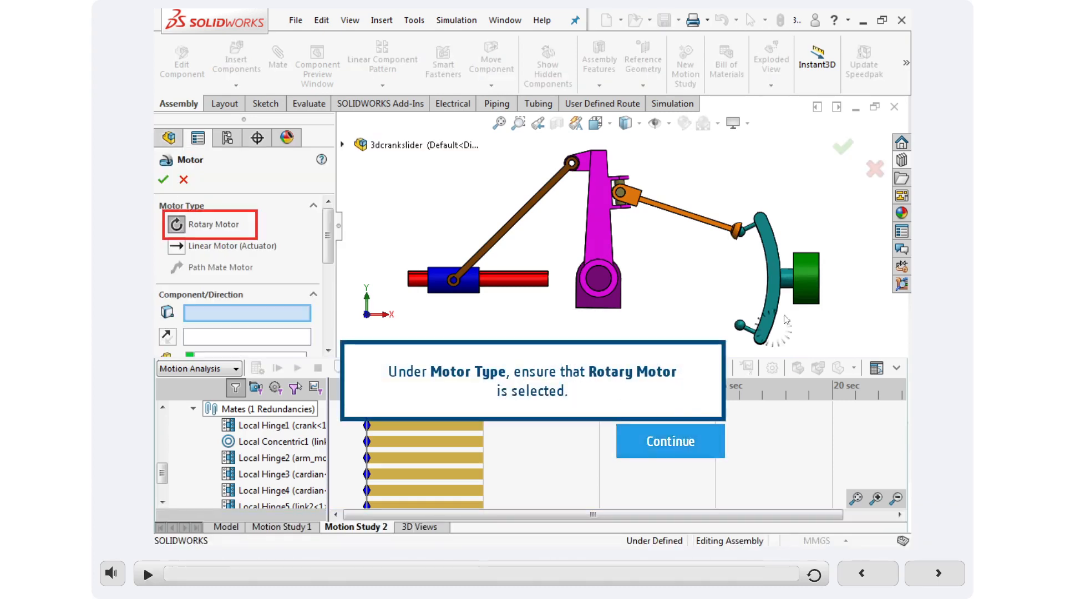
{"action": "left_click", "coordinate": [792, 284]}
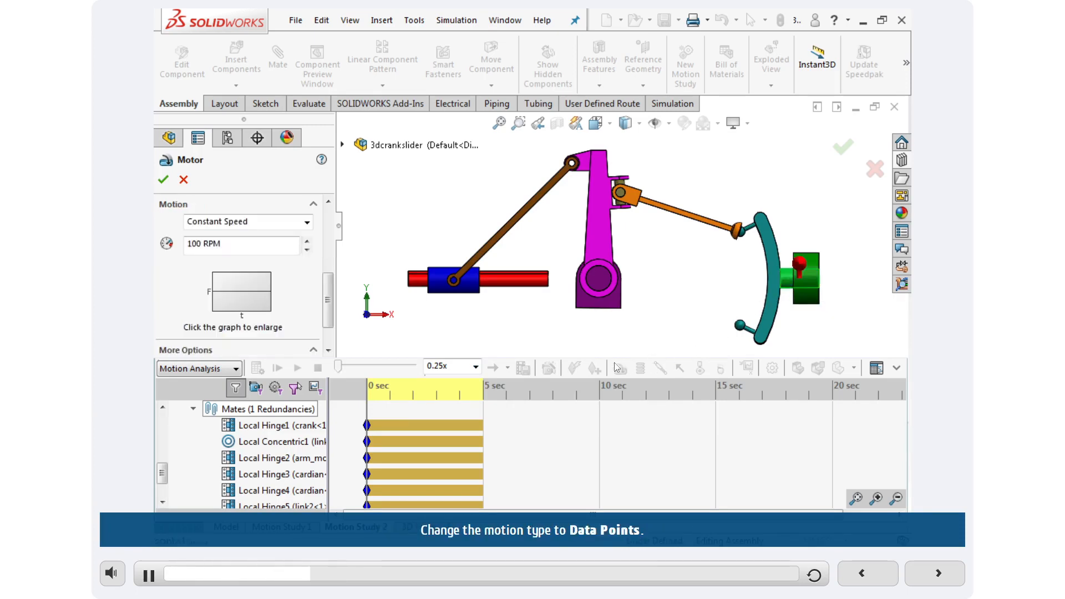
Set the motor's motion to Data Points, with Displacement (deg) as the value and Time (s) as the independent variable.
{"action": "left_click", "coordinate": [306, 223]}
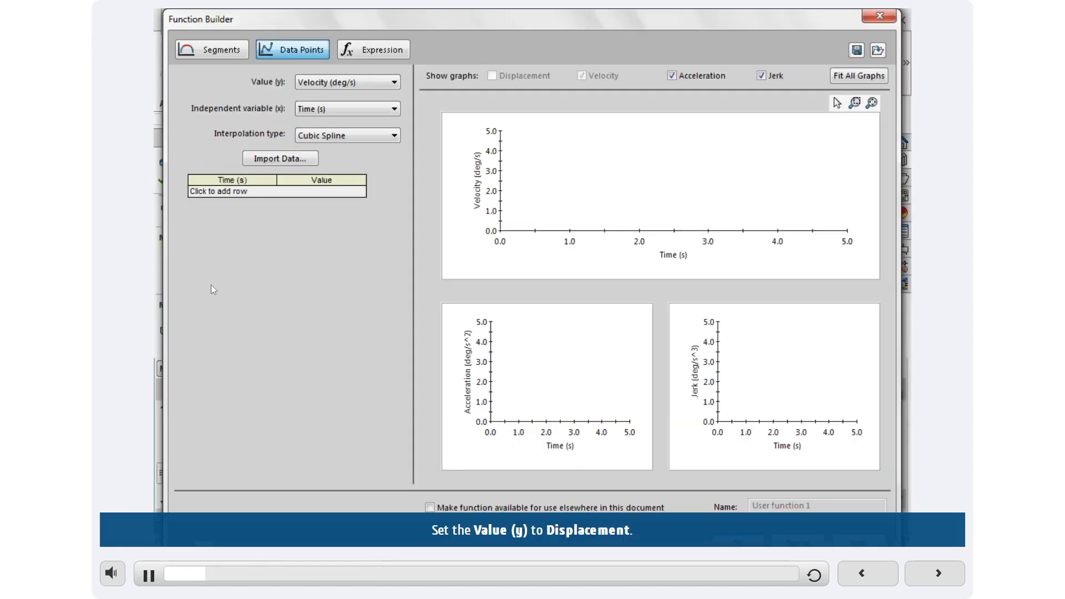
{"action": "left_click", "coordinate": [393, 82]}
{"action": "left_click", "coordinate": [317, 97]}
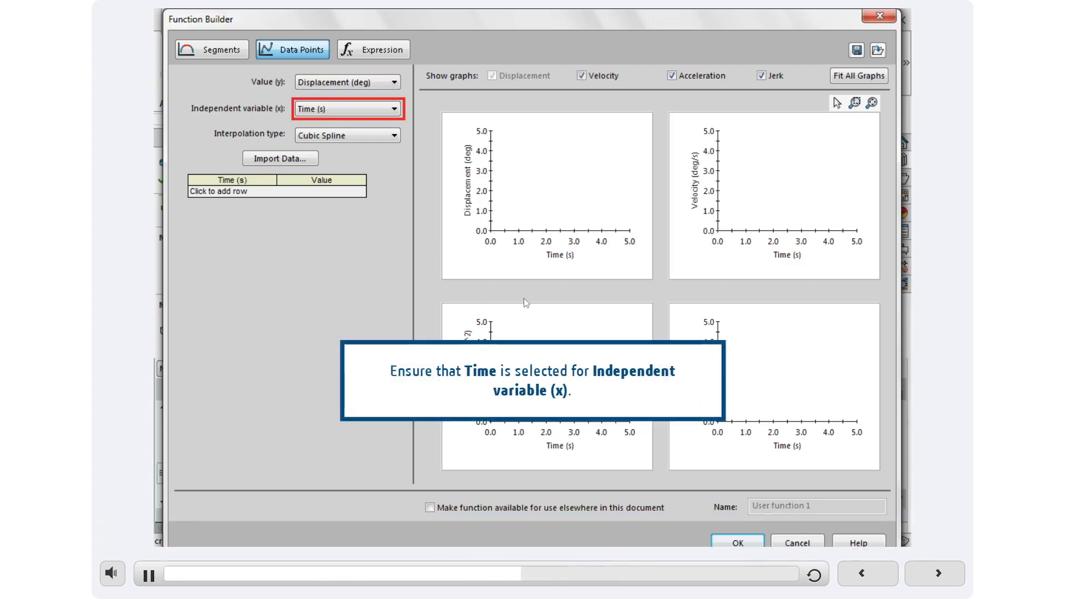
{"action": "left_click", "coordinate": [670, 442]}
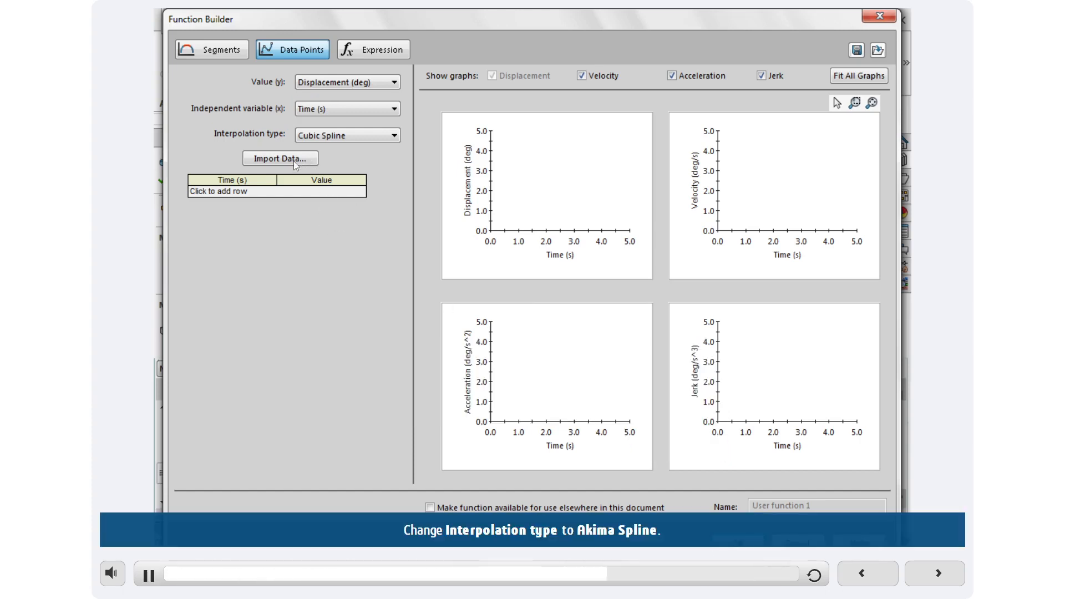
Import crank rotation.csv with Akima Spline interpolation as the motor's data points and accept the motor.
{"action": "left_click", "coordinate": [371, 135]}
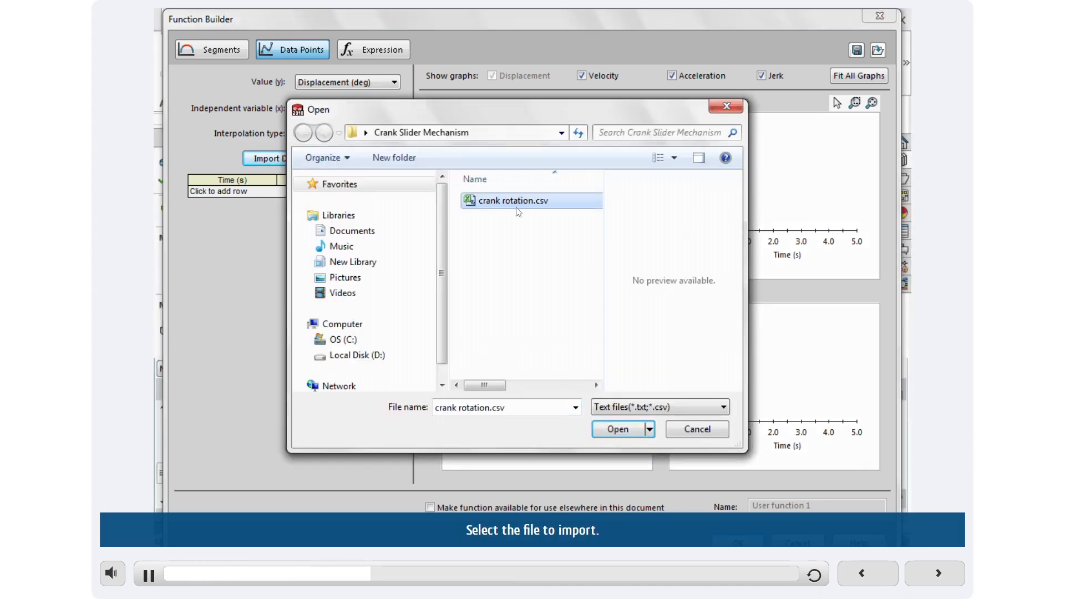
{"action": "left_click", "coordinate": [629, 439]}
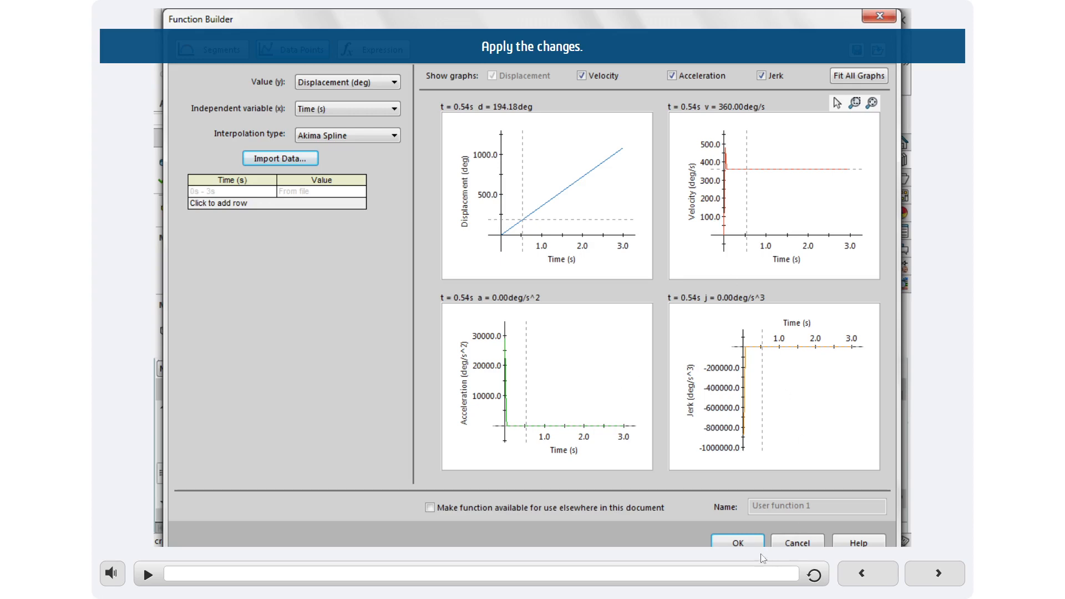
{"action": "left_click", "coordinate": [738, 543]}
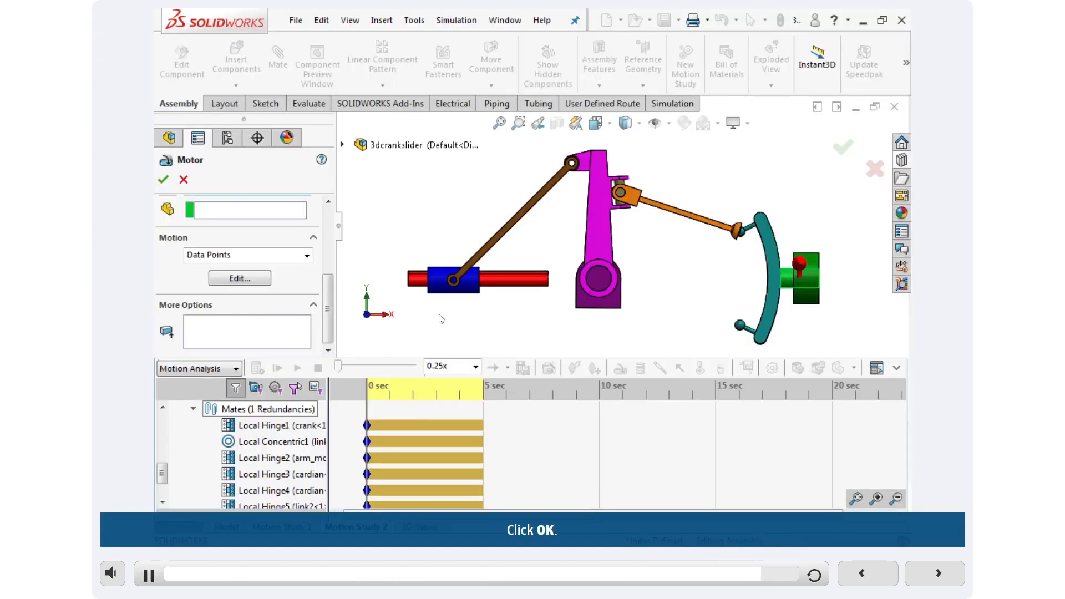
{"action": "left_click", "coordinate": [164, 180]}
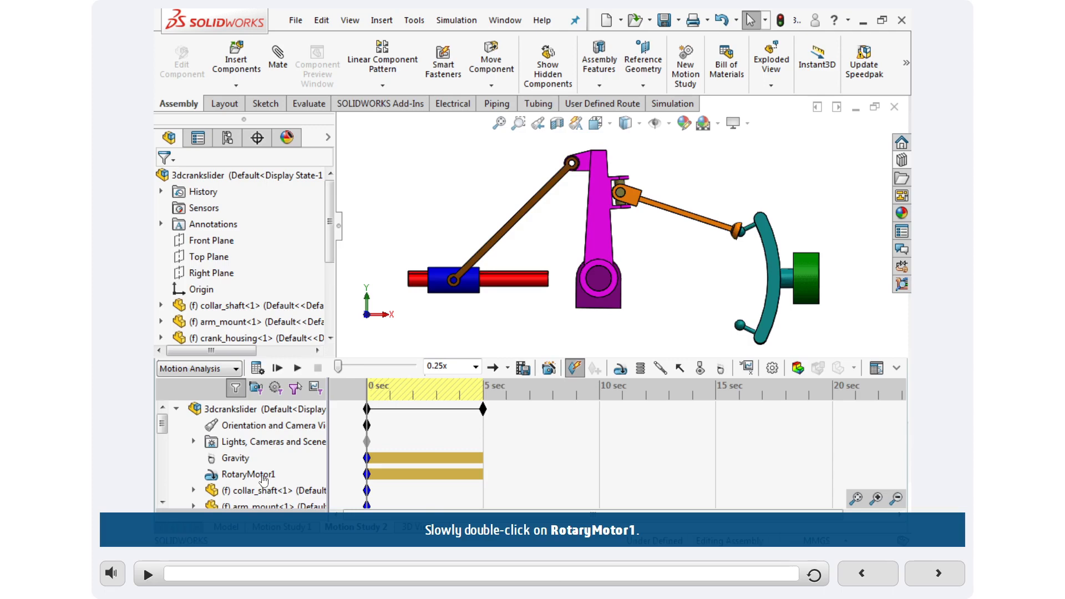
Rename the RotaryMotor1 feature in the motion study tree to Motor-crank.
{"action": "double_click", "coordinate": [263, 476]}
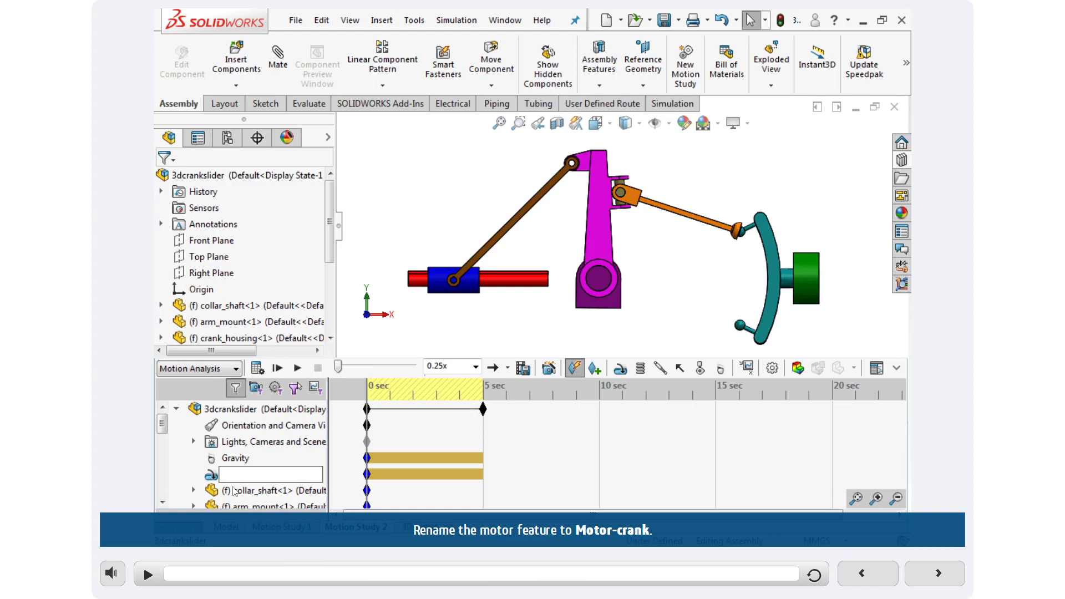
{"action": "type", "text": "Mot"}
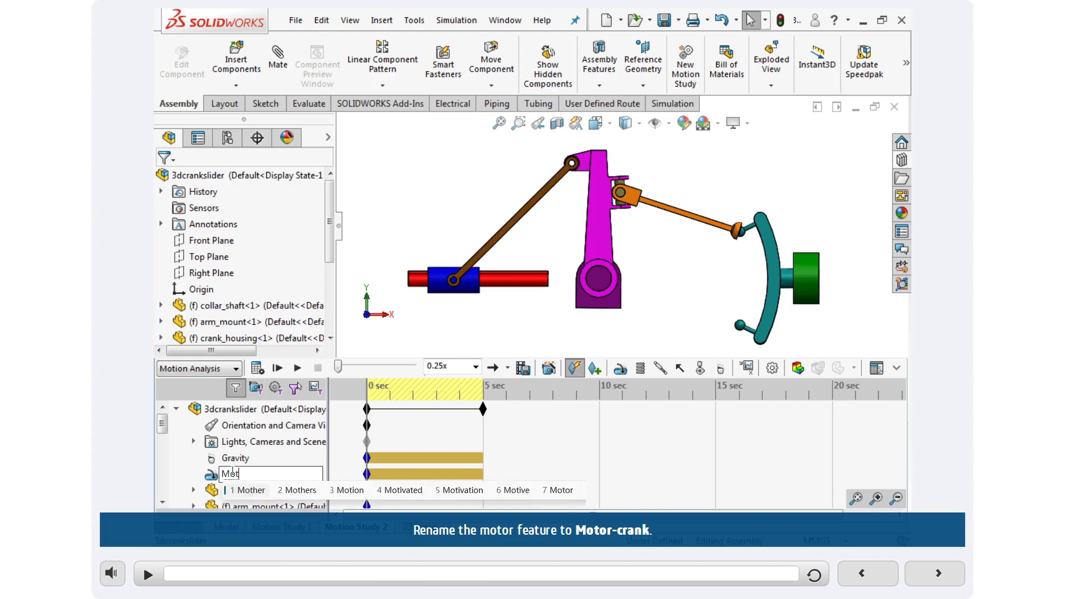
{"action": "type", "text": "or"}
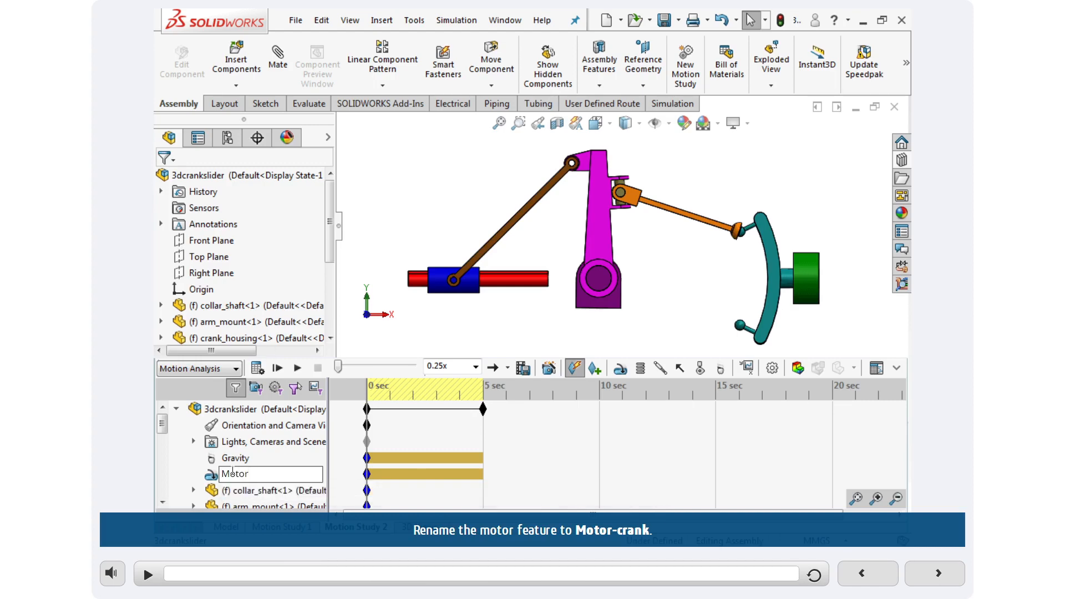
{"action": "key", "text": "BackSpace"}
{"action": "type", "text": "-crank"}
{"action": "key", "text": "Return"}
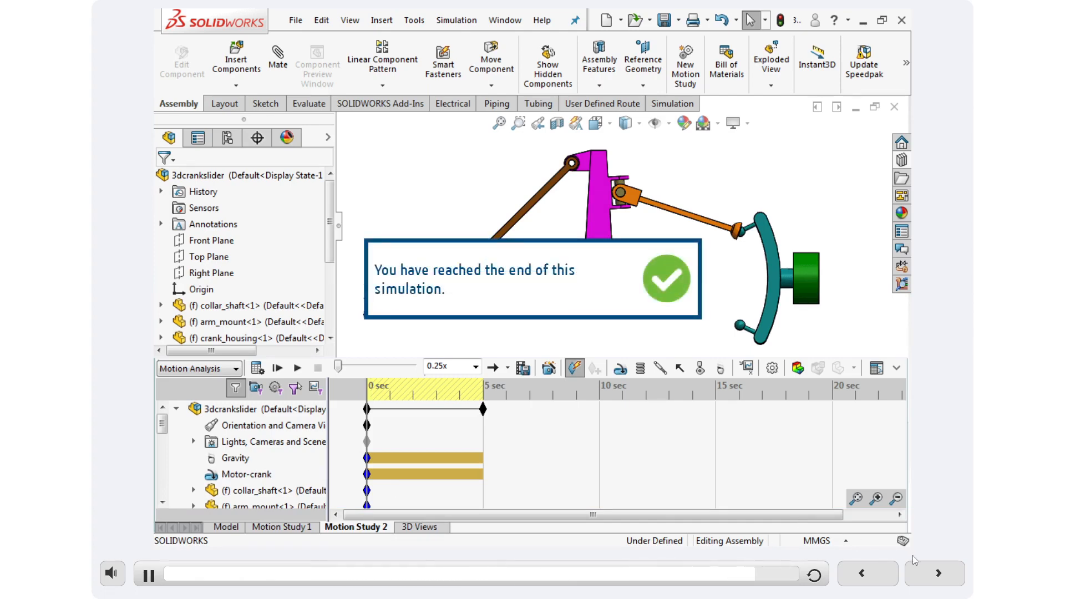
Advance to the Check Your Understanding question and submit Four as the minimum number of points.
{"action": "left_click", "coordinate": [938, 573]}
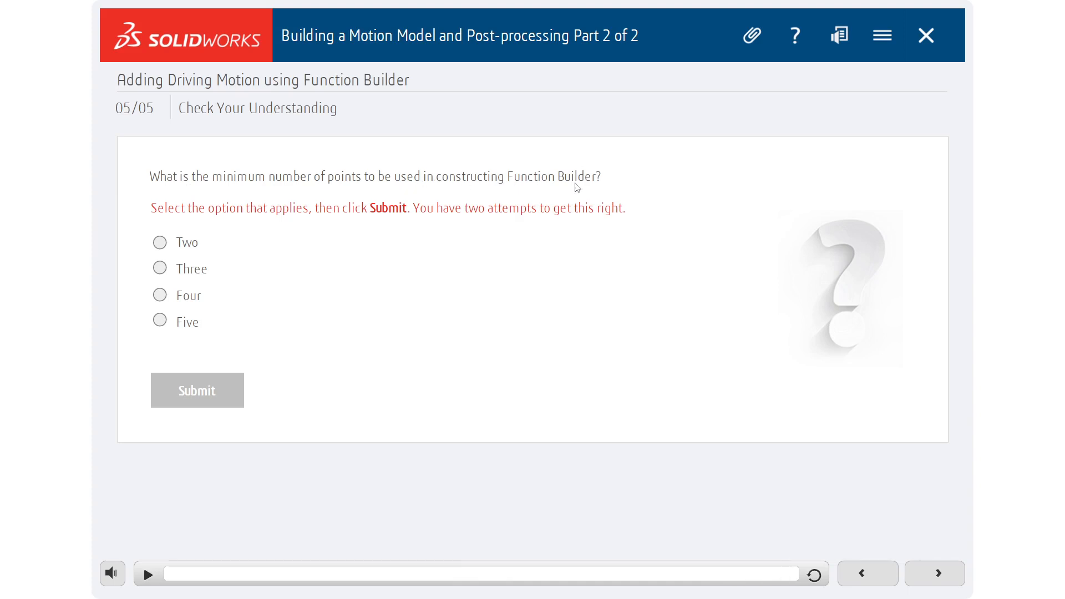
{"action": "left_click", "coordinate": [162, 295]}
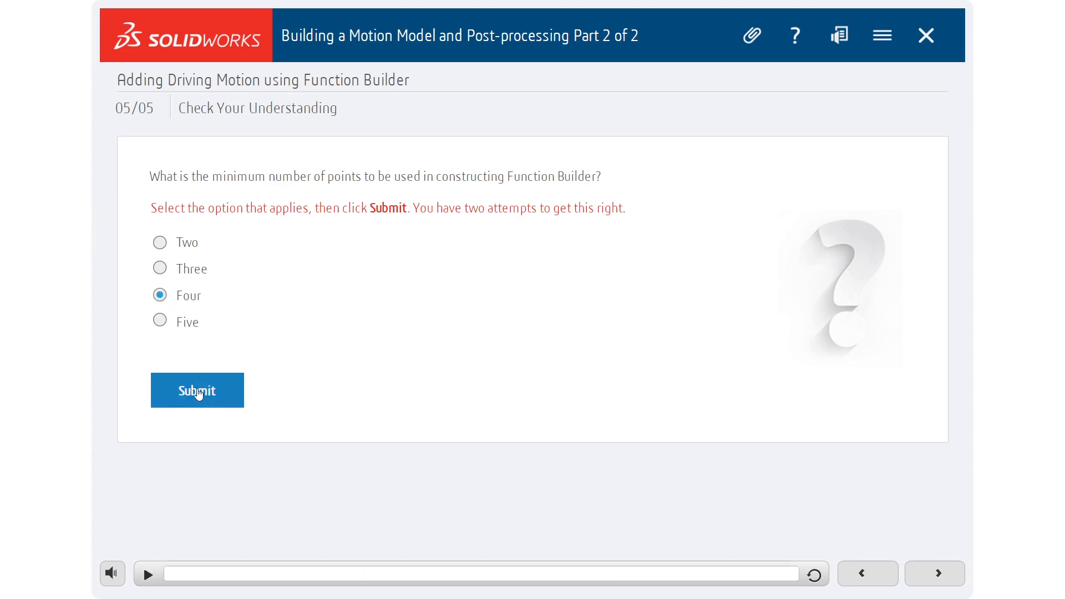
{"action": "left_click", "coordinate": [199, 394]}
{"action": "left_click", "coordinate": [693, 344]}
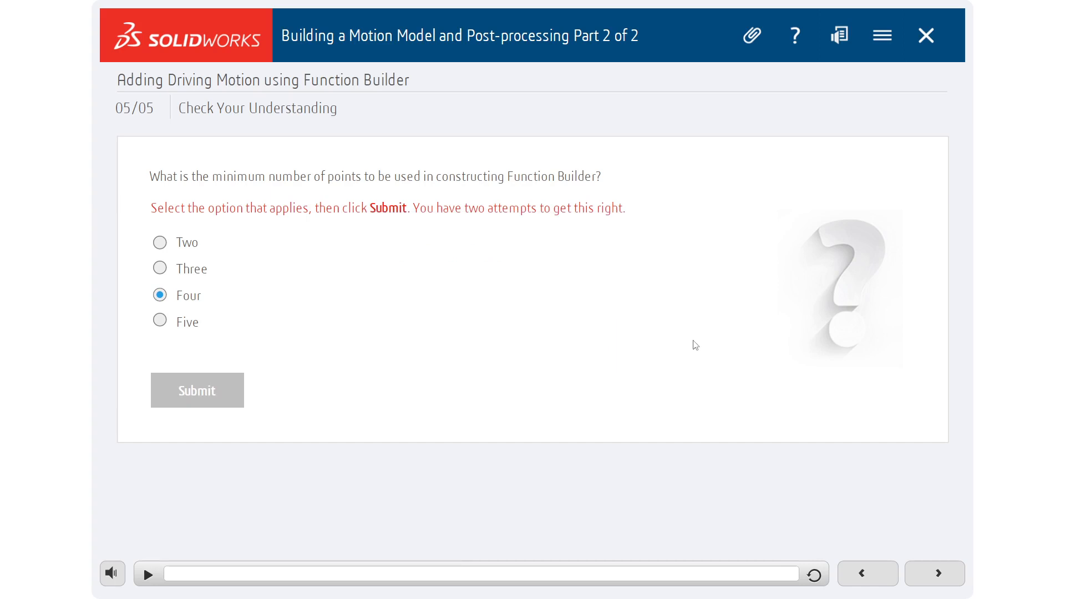
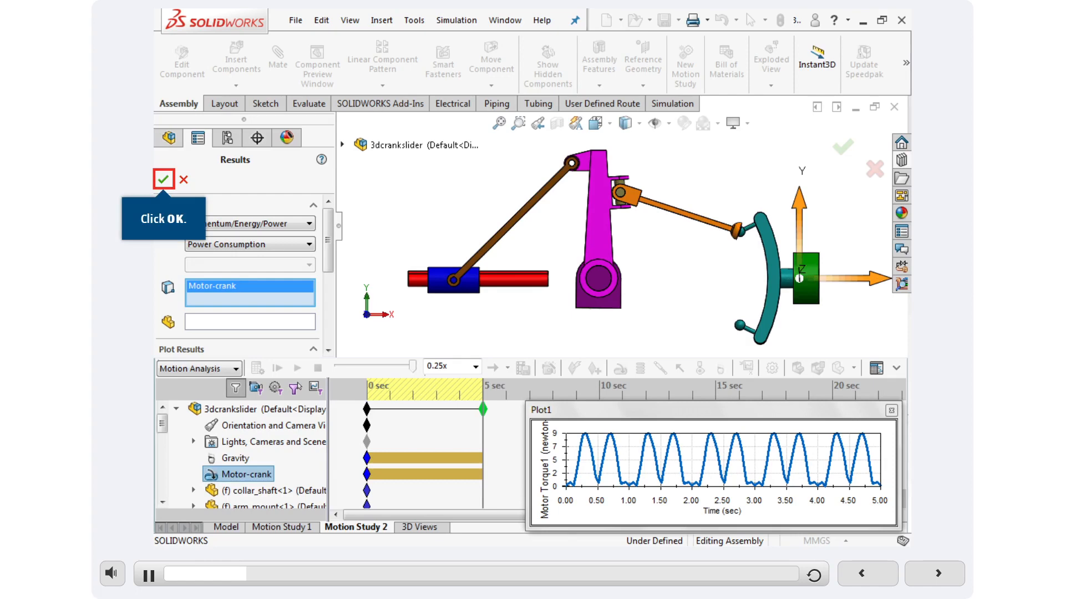
Create the Momentum/Energy/Power plot of Power Consumption for Motor-crank and close its plot window.
{"action": "left_click", "coordinate": [162, 179]}
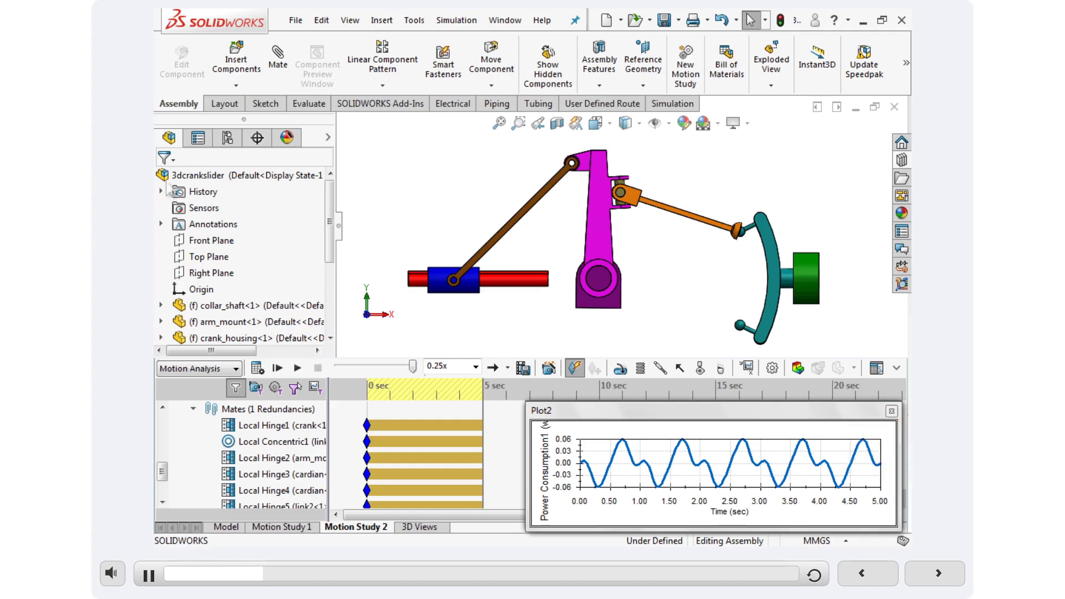
{"action": "left_click", "coordinate": [892, 411]}
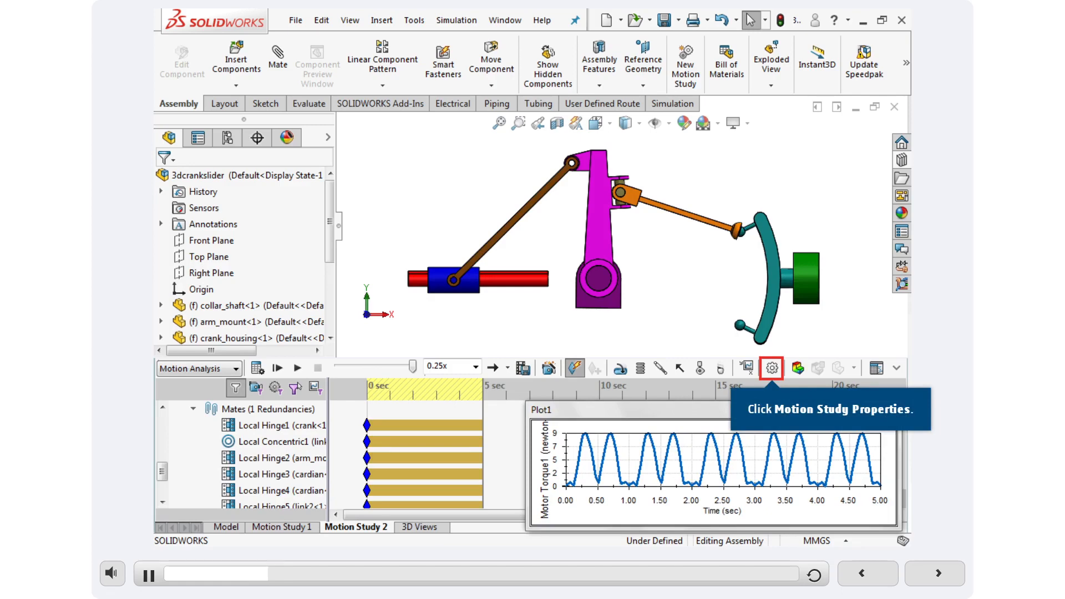
Set the Motion Analysis frames per second to 100, recalculate the study, and close the motor torque plot.
{"action": "left_click", "coordinate": [773, 368]}
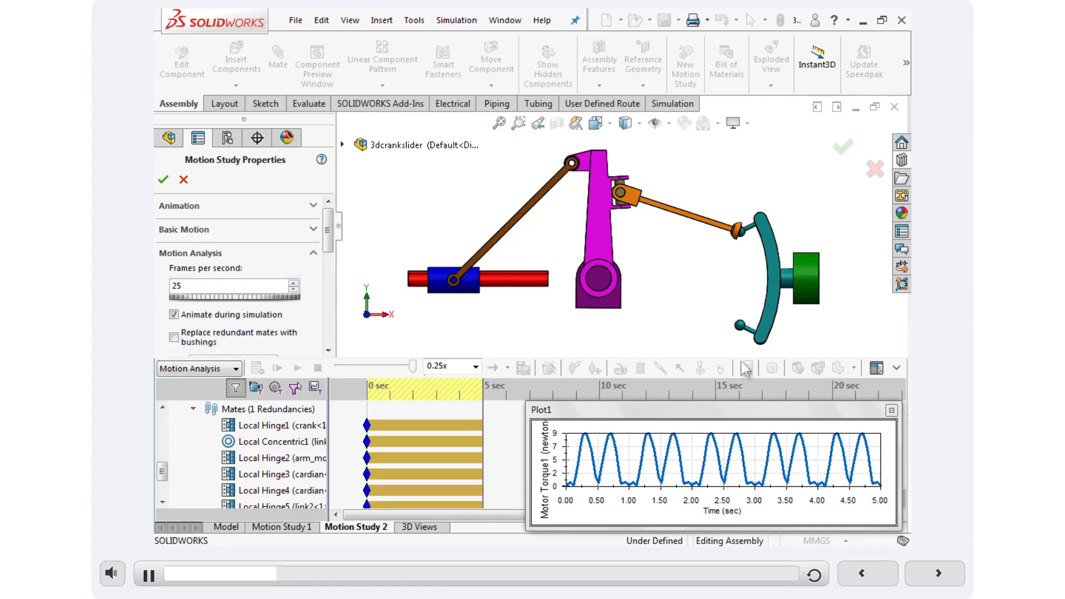
{"action": "left_click", "coordinate": [177, 286]}
{"action": "type", "text": "100"}
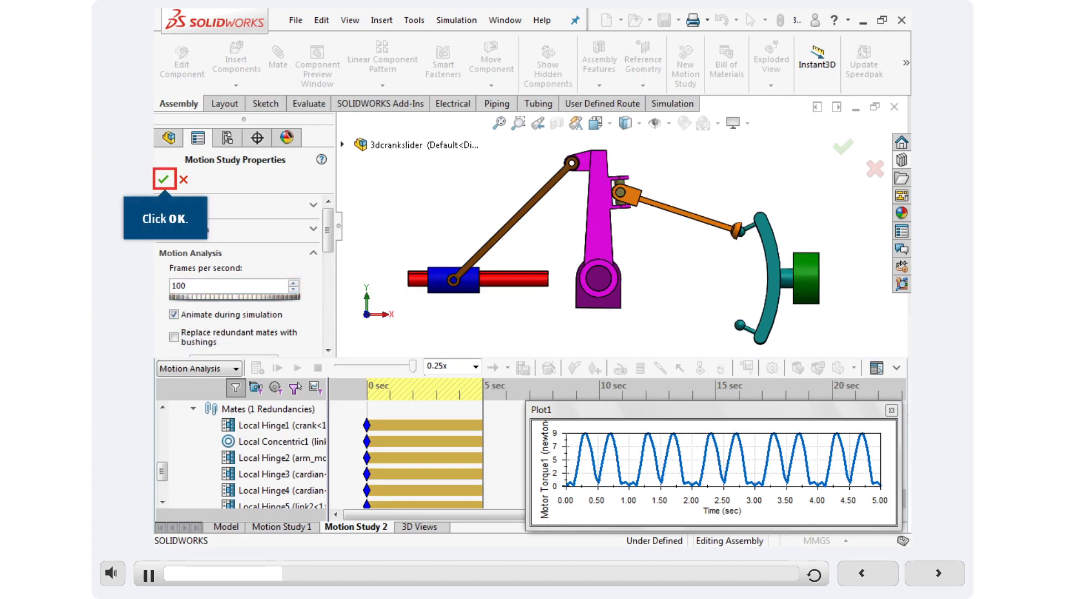
{"action": "left_click", "coordinate": [163, 179]}
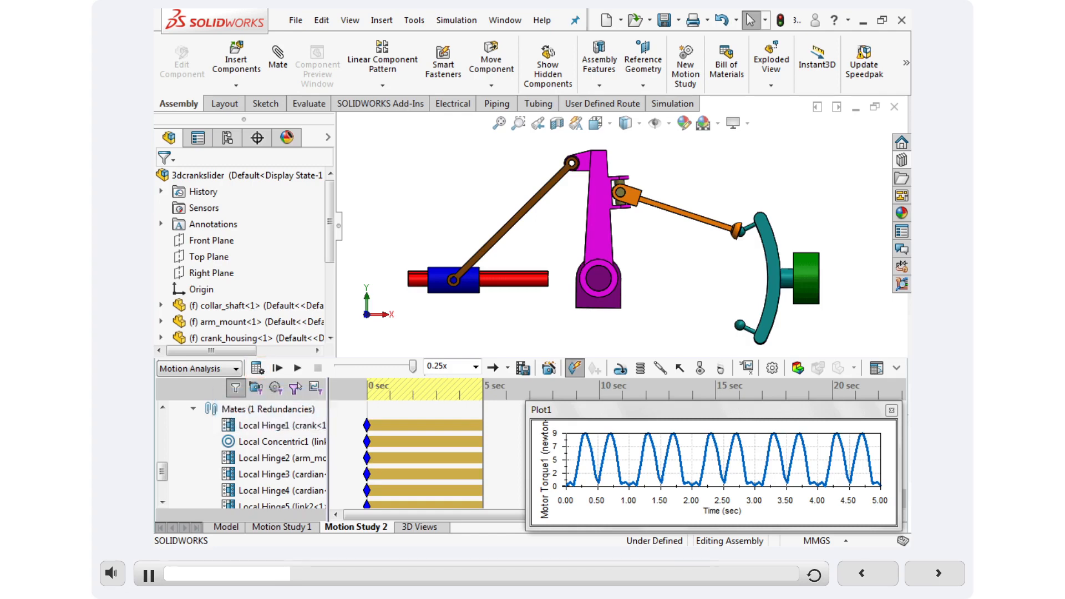
{"action": "left_click", "coordinate": [258, 368]}
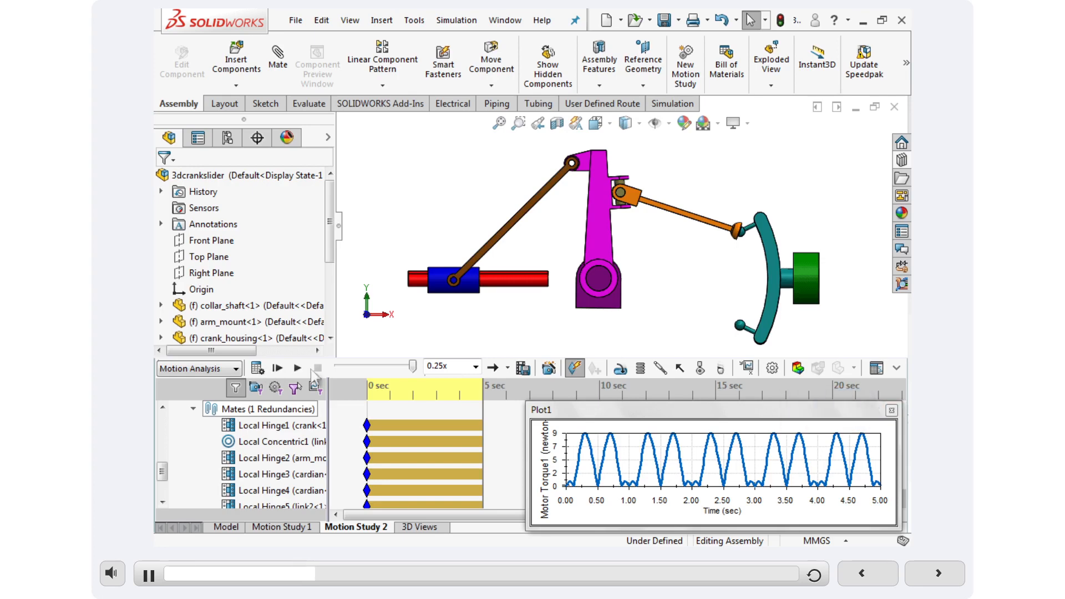
{"action": "left_click", "coordinate": [891, 411]}
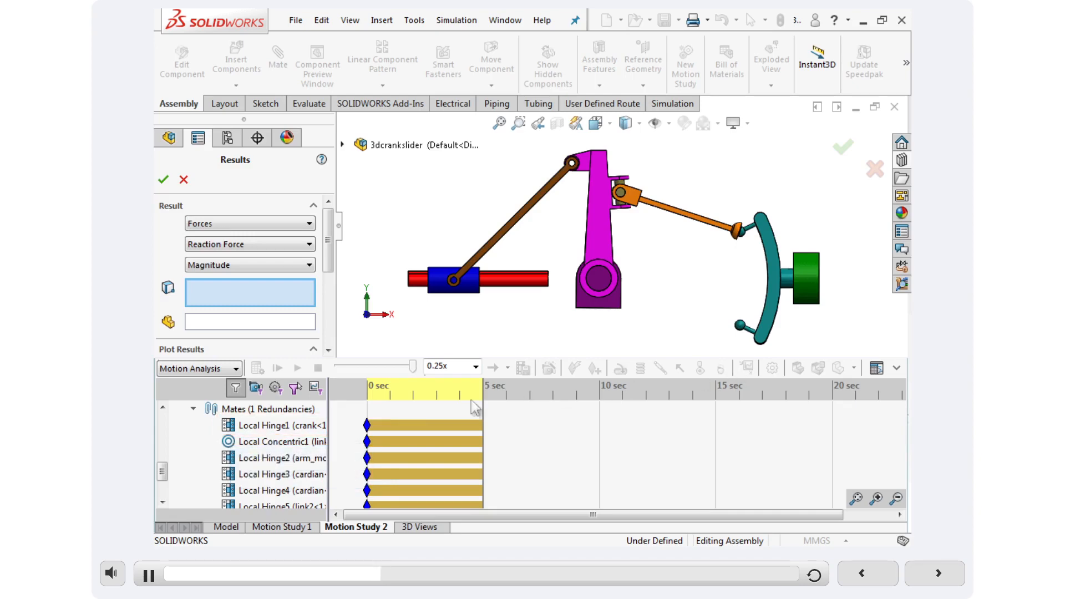
Plot the reaction force magnitude for Local Hinge1 and the crank face with its vector shown, decline replacing redundancies with bushings, and close the plot.
{"action": "left_click", "coordinate": [272, 425]}
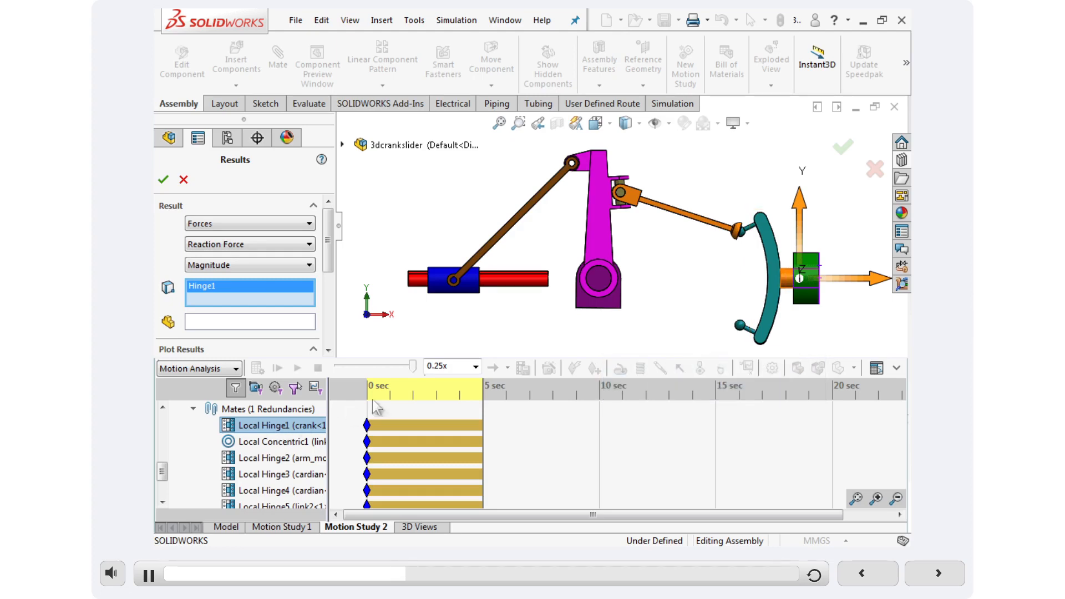
{"action": "left_click", "coordinate": [775, 287]}
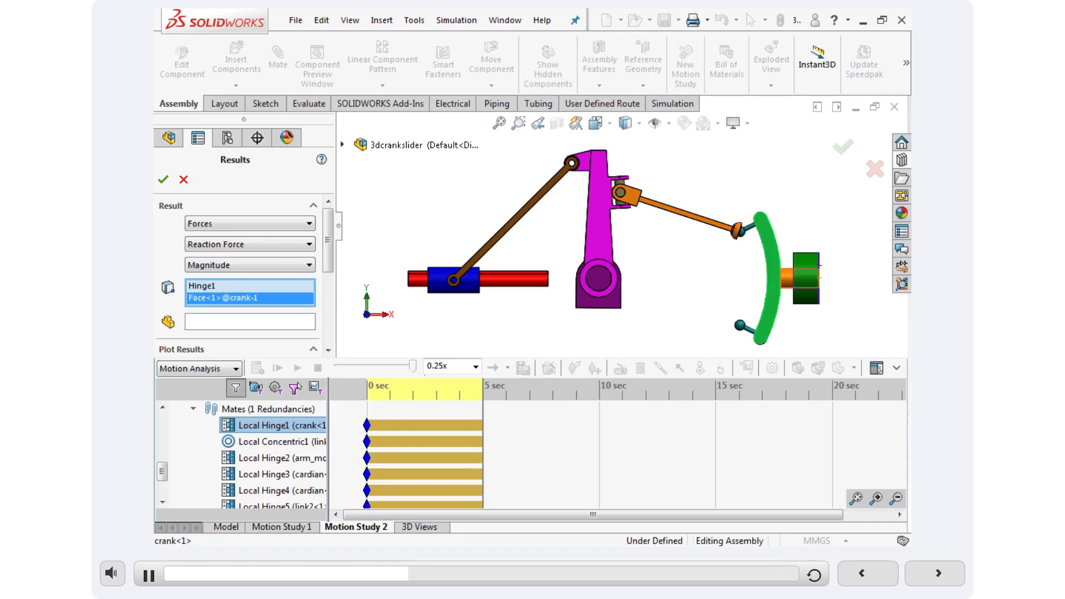
{"action": "left_click", "coordinate": [328, 336]}
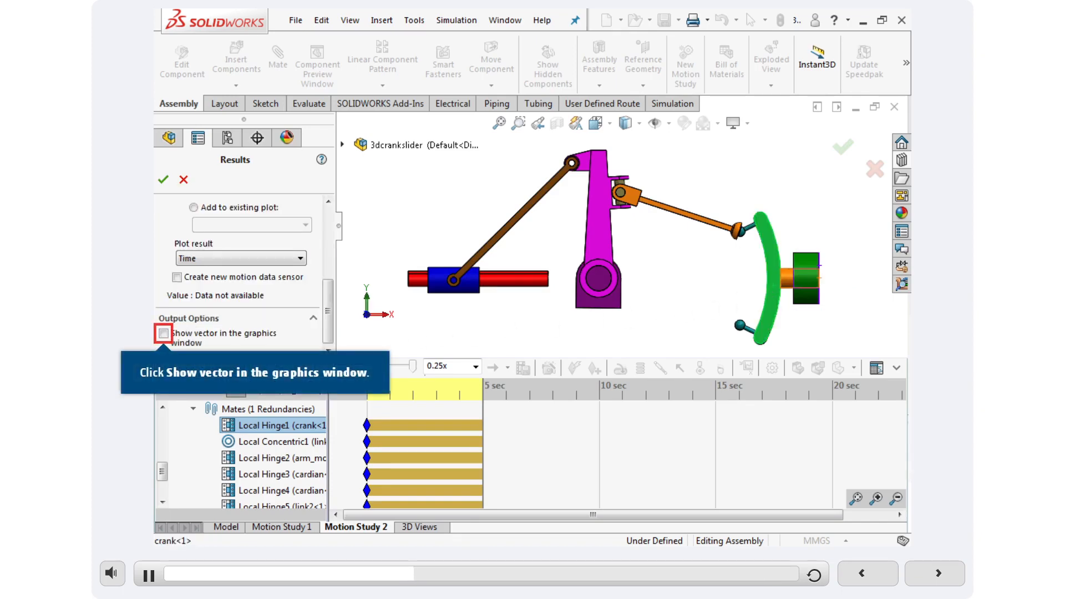
{"action": "left_click", "coordinate": [163, 334]}
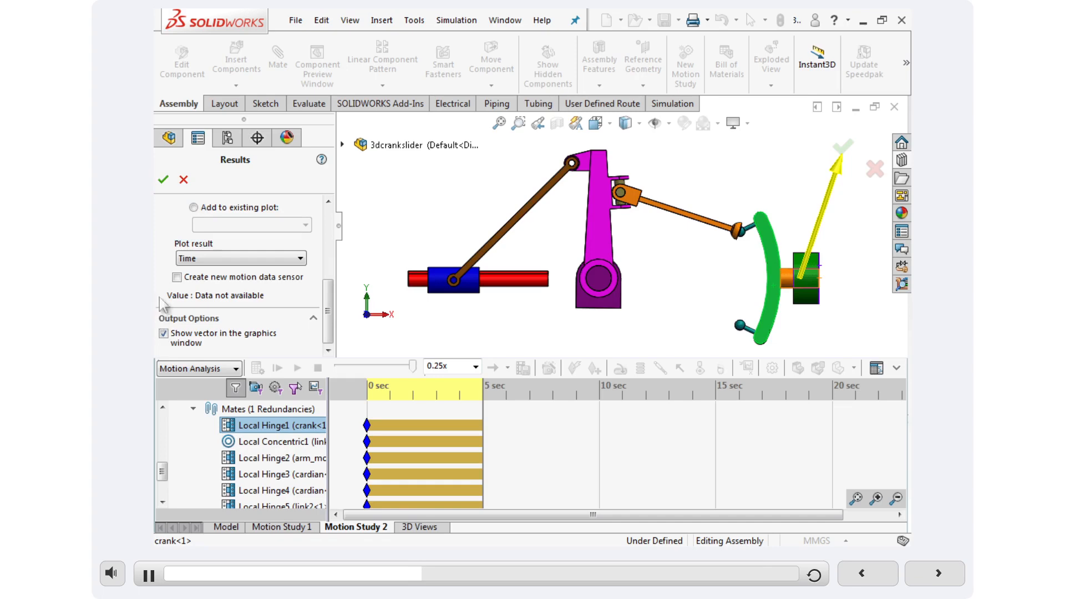
{"action": "left_click", "coordinate": [163, 180]}
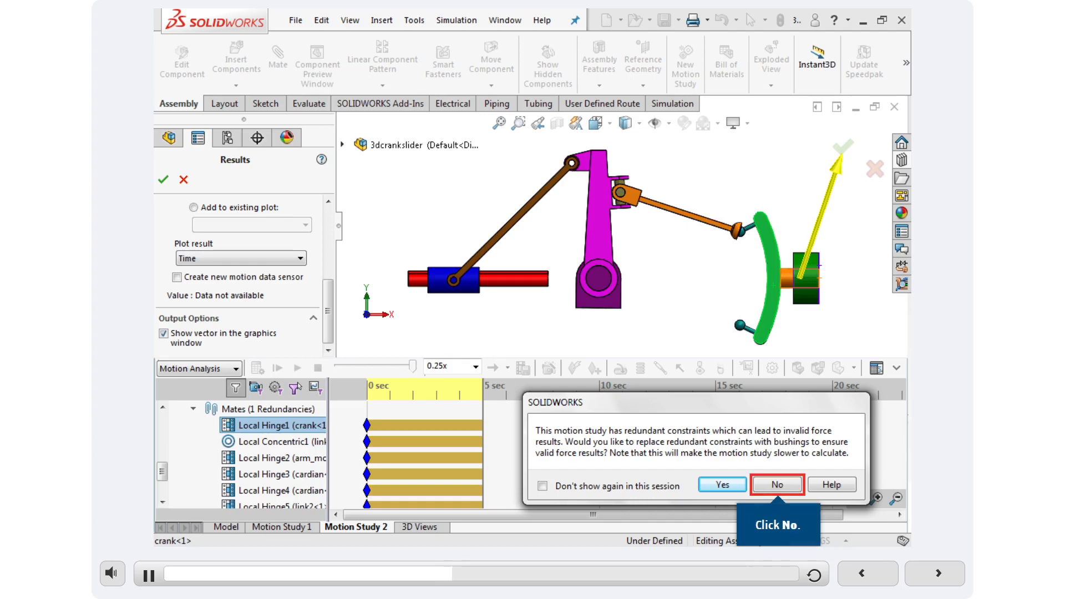
{"action": "left_click", "coordinate": [778, 485]}
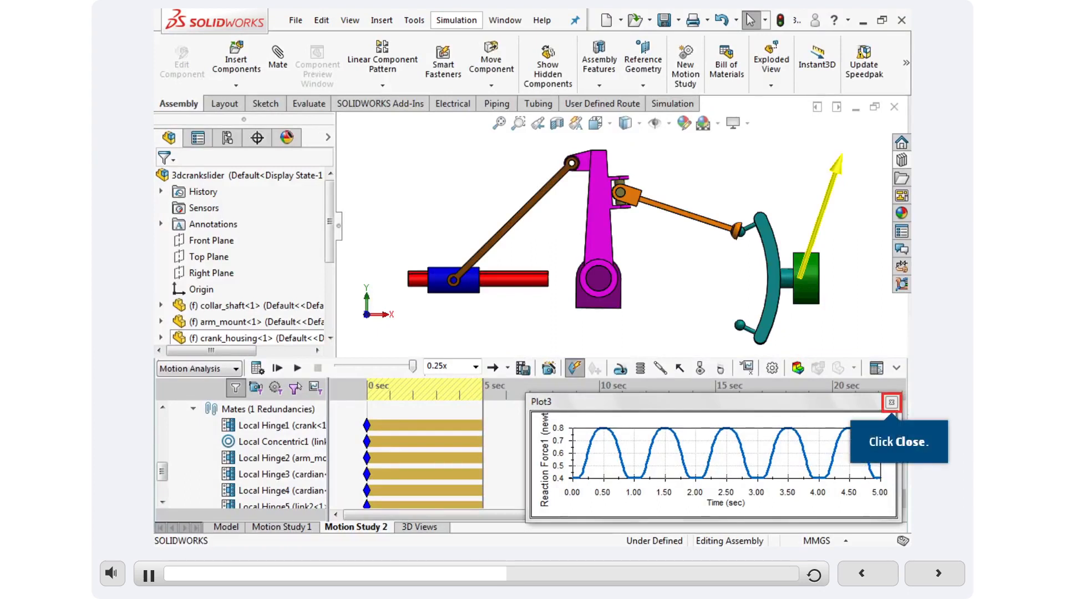
{"action": "left_click", "coordinate": [891, 402]}
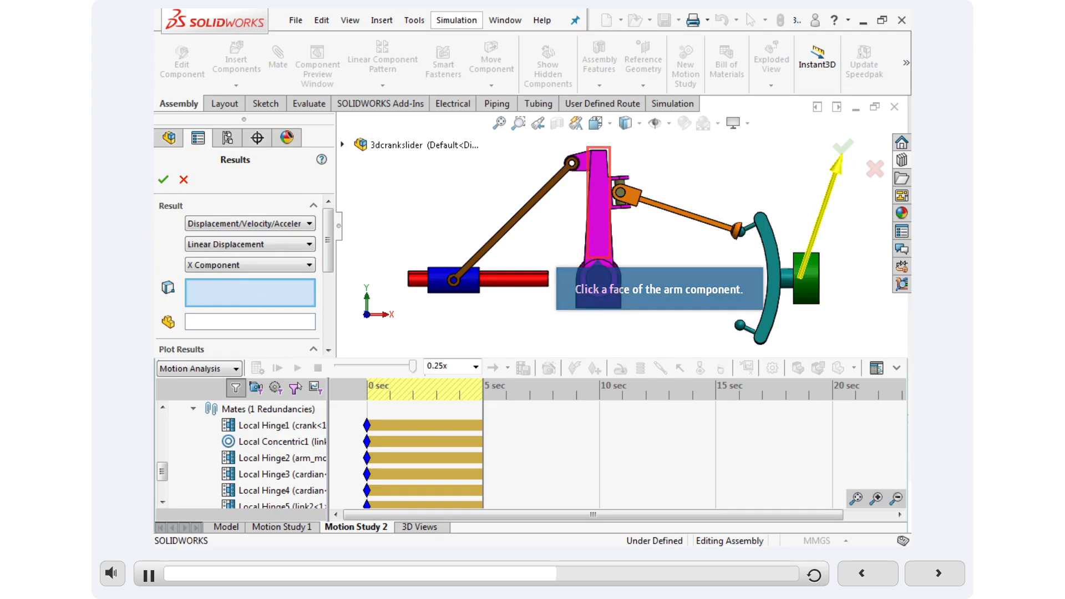
Plot the X-component linear displacement of an arm face, and edit the plot to use the arm component for the XYZ directions.
{"action": "left_click", "coordinate": [598, 234]}
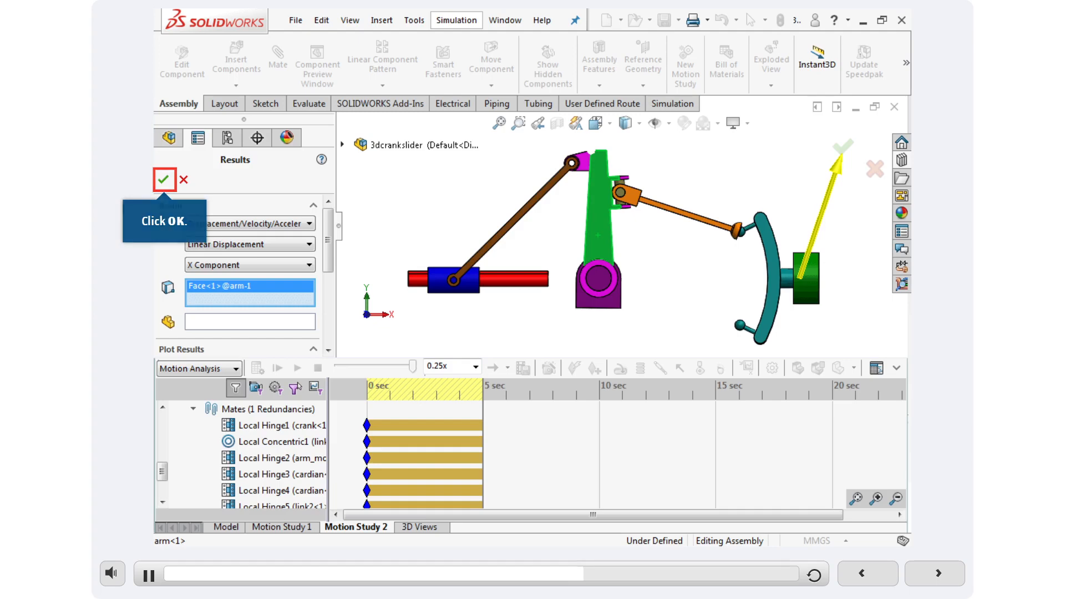
{"action": "left_click", "coordinate": [163, 180]}
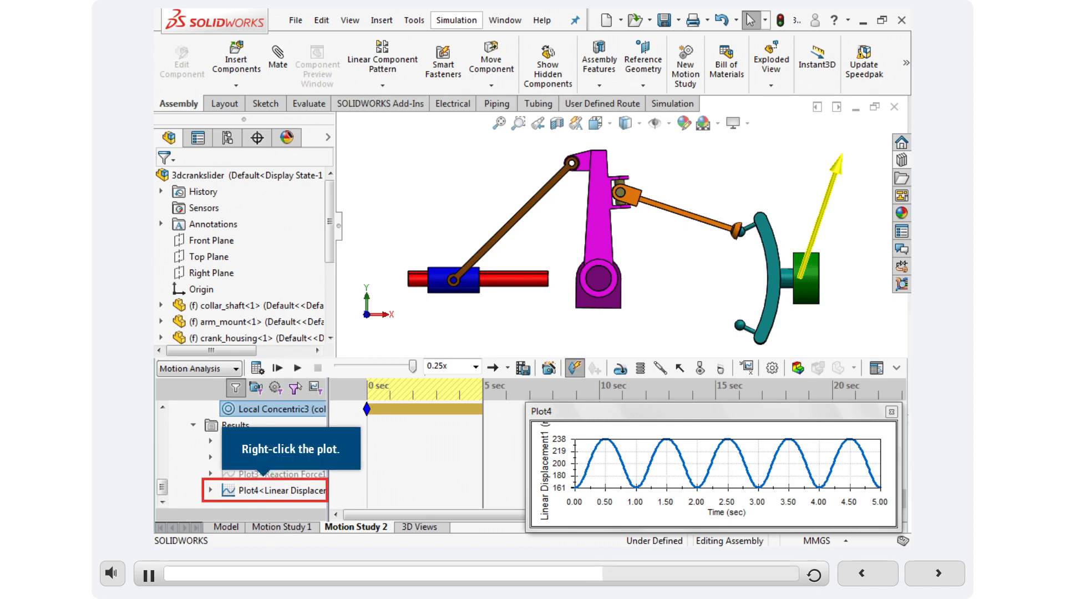
{"action": "right_click", "coordinate": [271, 489]}
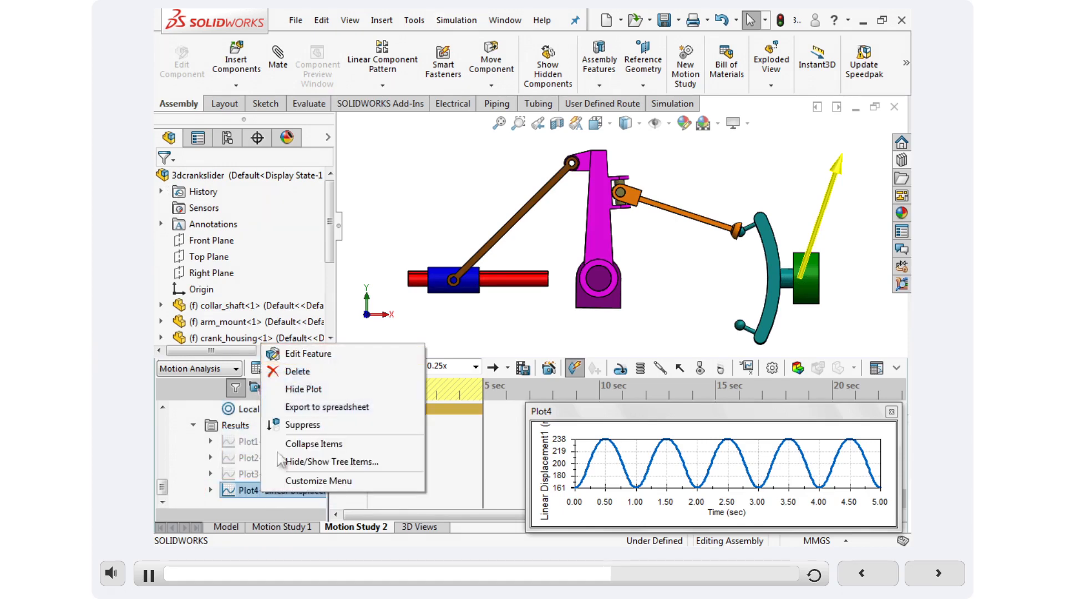
{"action": "left_click", "coordinate": [305, 354]}
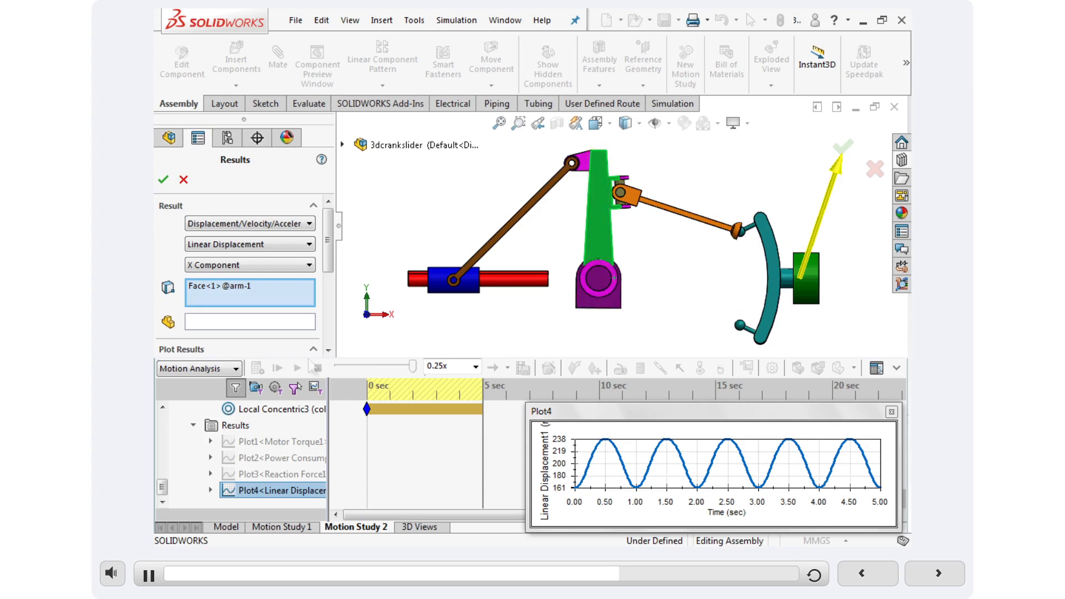
{"action": "left_click", "coordinate": [601, 229]}
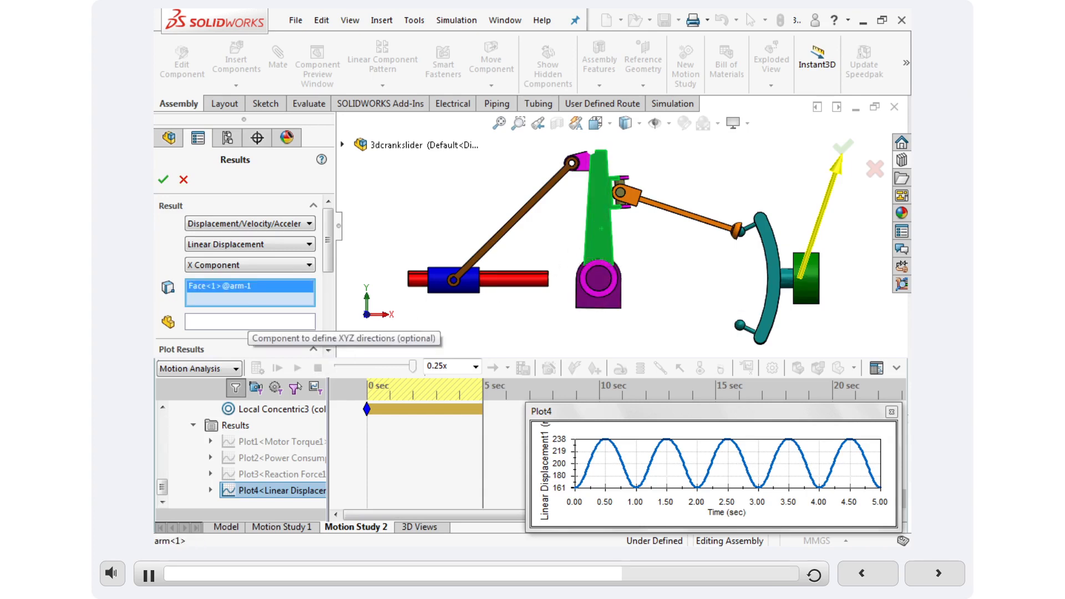
{"action": "left_click", "coordinate": [250, 321]}
{"action": "left_click", "coordinate": [598, 224]}
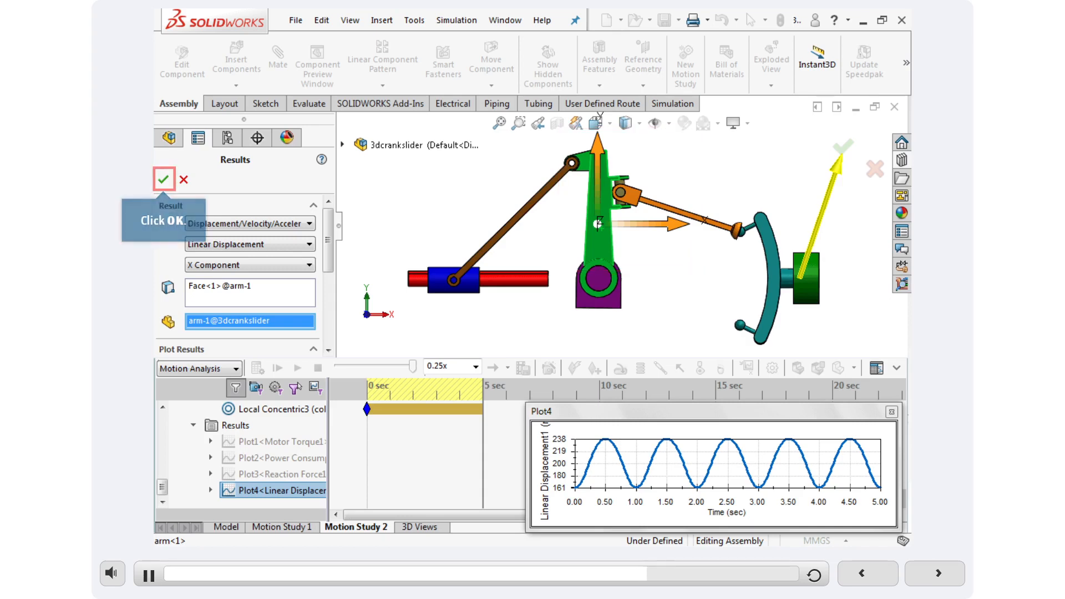
{"action": "left_click", "coordinate": [163, 179]}
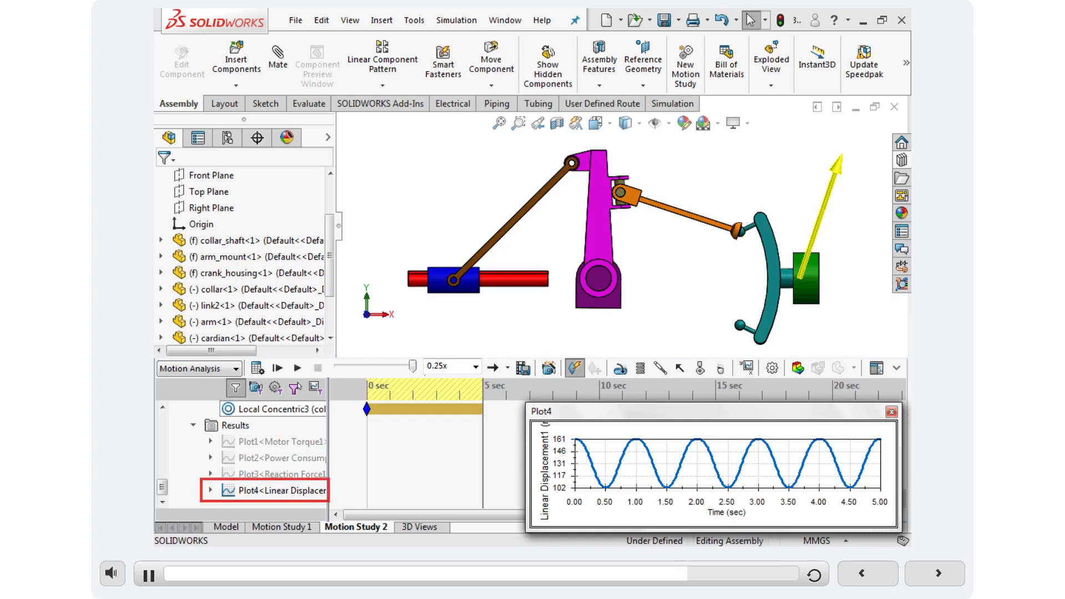
Edit the linear displacement plot to clear the arm as direction component and add a collar face as the second element.
{"action": "right_click", "coordinate": [264, 490]}
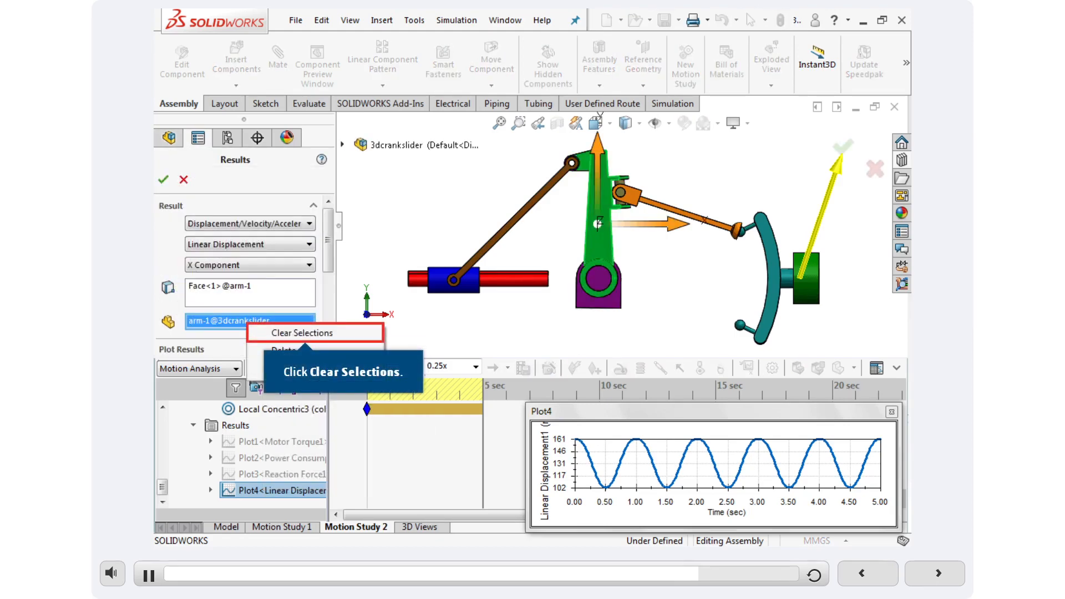
{"action": "left_click", "coordinate": [302, 333]}
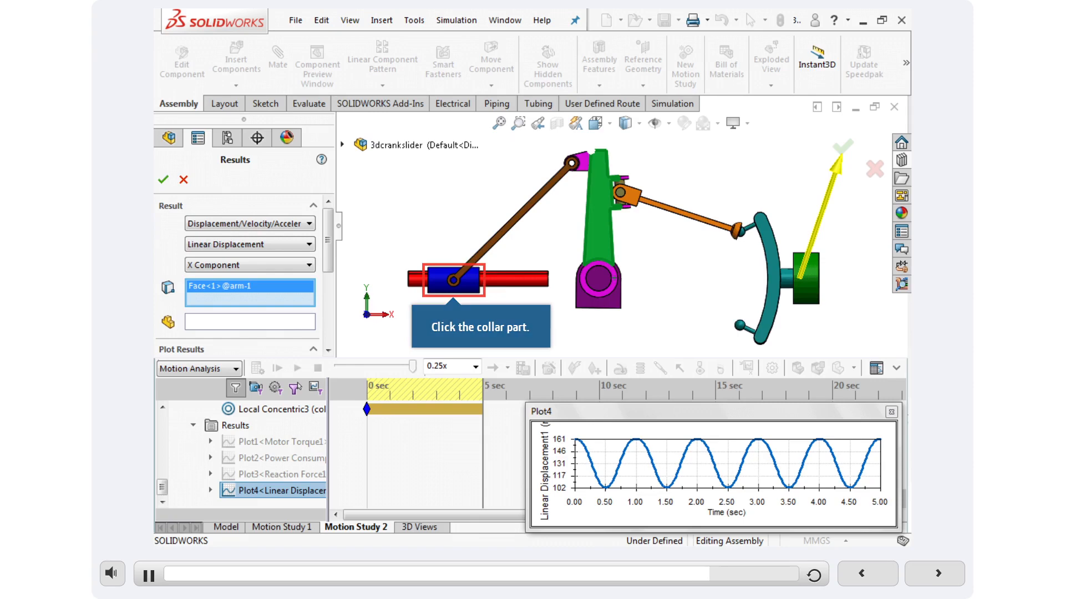
{"action": "left_click", "coordinate": [467, 287]}
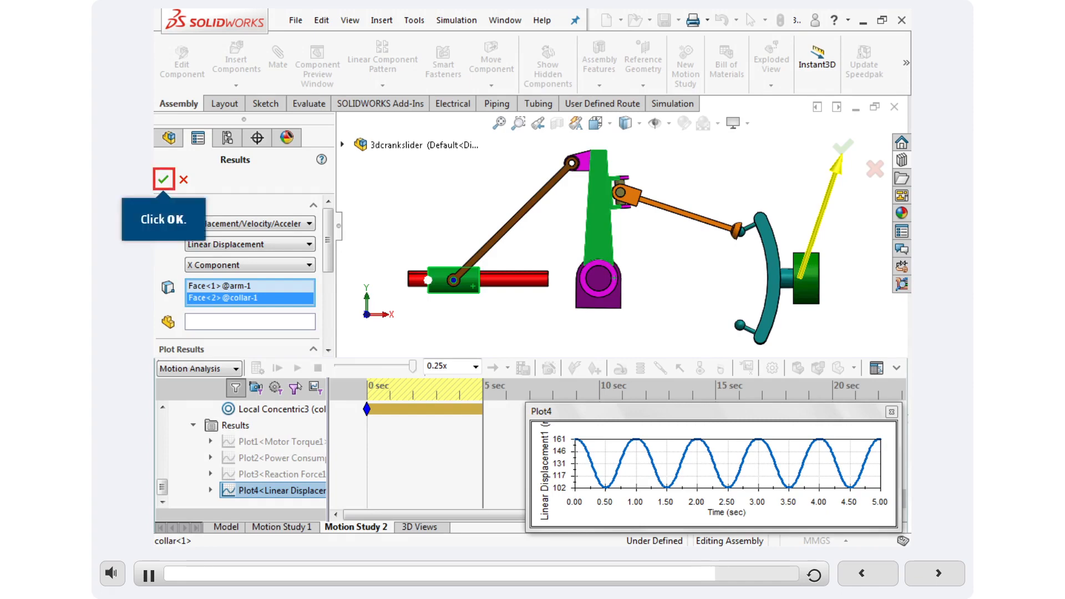
{"action": "left_click", "coordinate": [163, 180]}
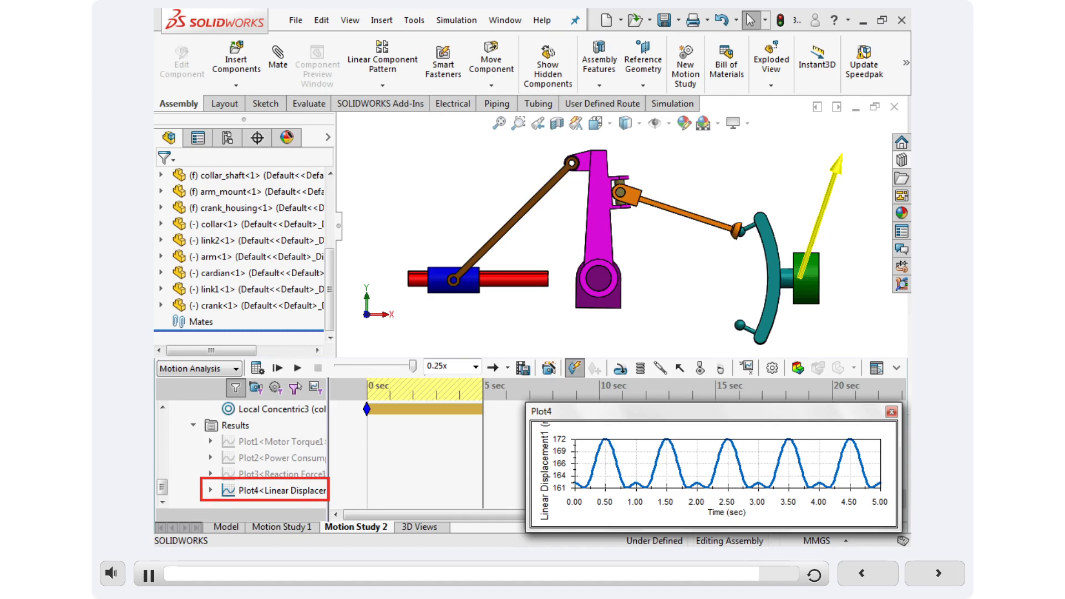
Edit the linear displacement plot to use link1 as the component defining the XYZ directions.
{"action": "right_click", "coordinate": [261, 490]}
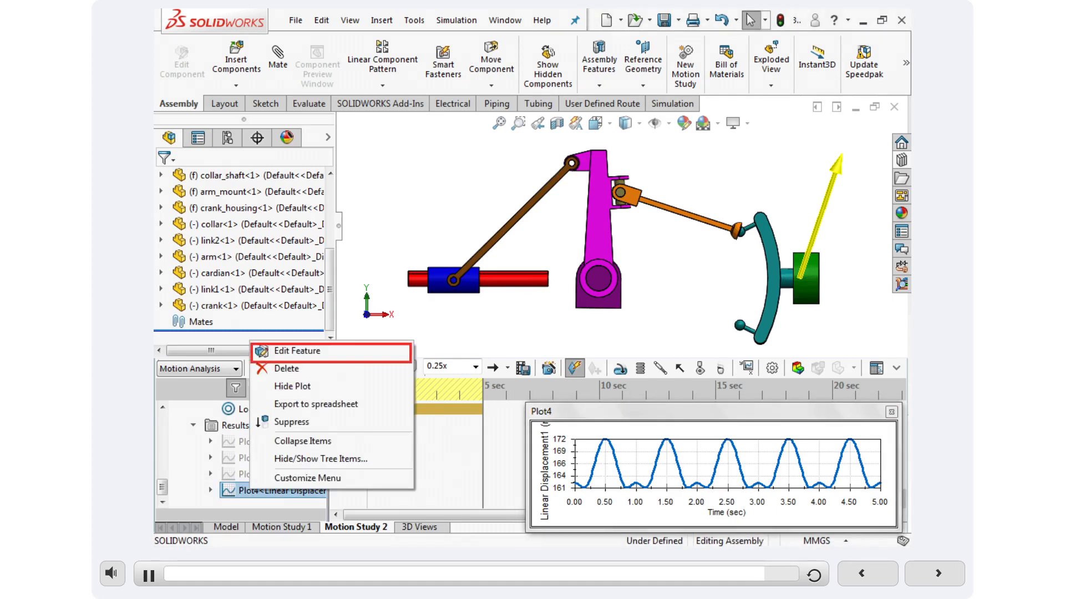
{"action": "left_click", "coordinate": [297, 351]}
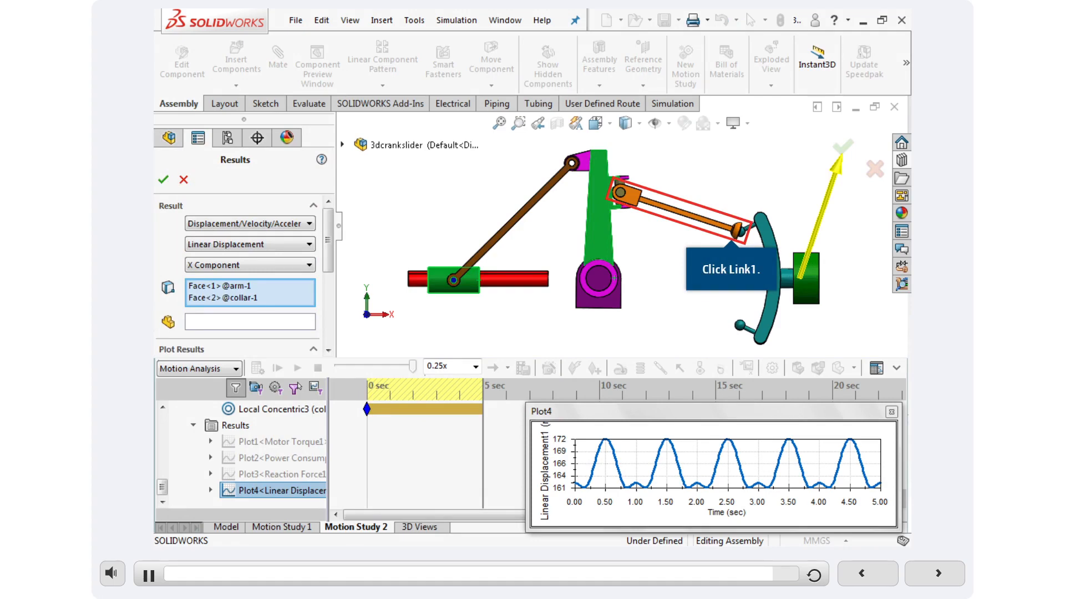
{"action": "left_click", "coordinate": [676, 216]}
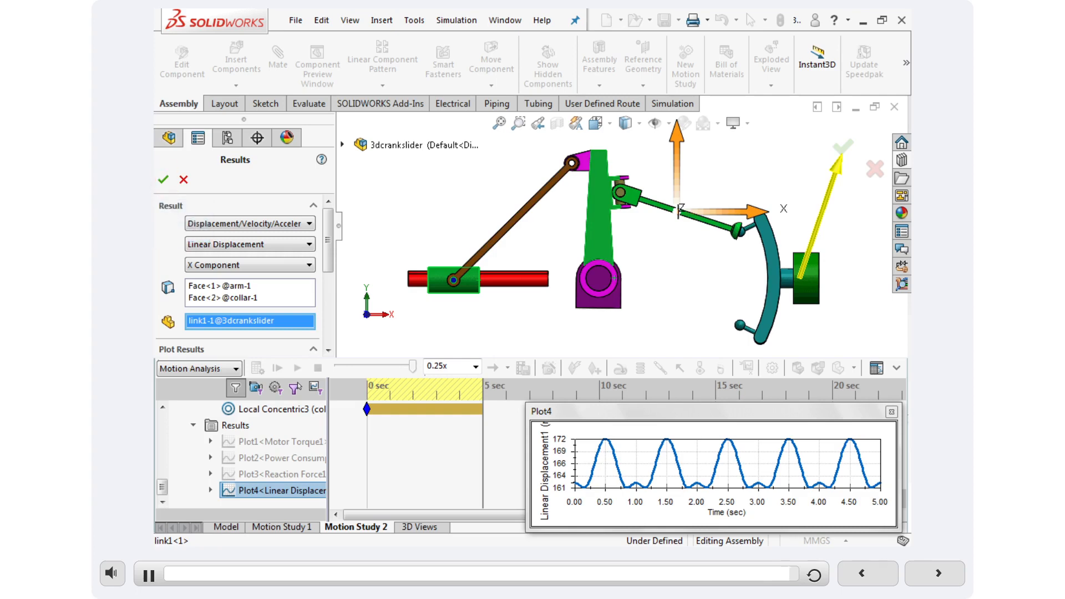
{"action": "left_click", "coordinate": [163, 180]}
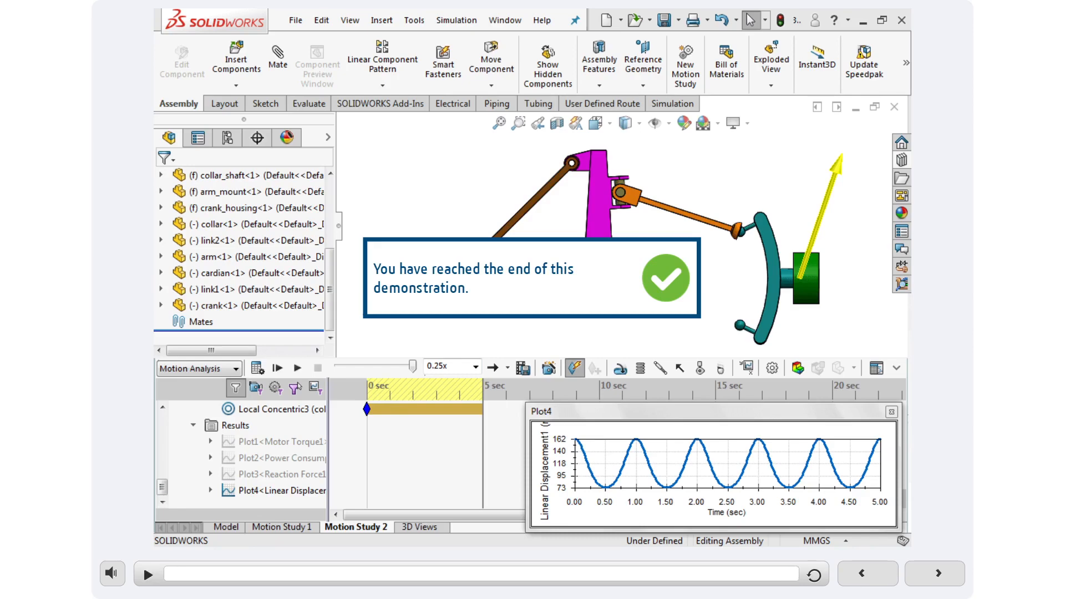
Advance to the Plotting Relative Results Plots exercise, start it, and calculate the motion study.
{"action": "left_click", "coordinate": [954, 575]}
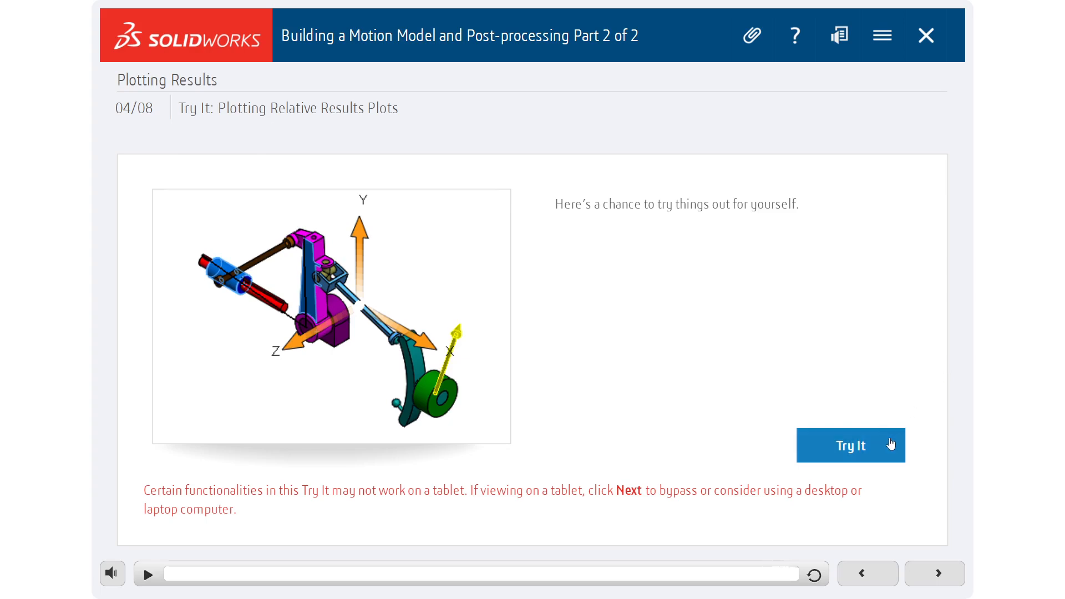
{"action": "left_click", "coordinate": [874, 444]}
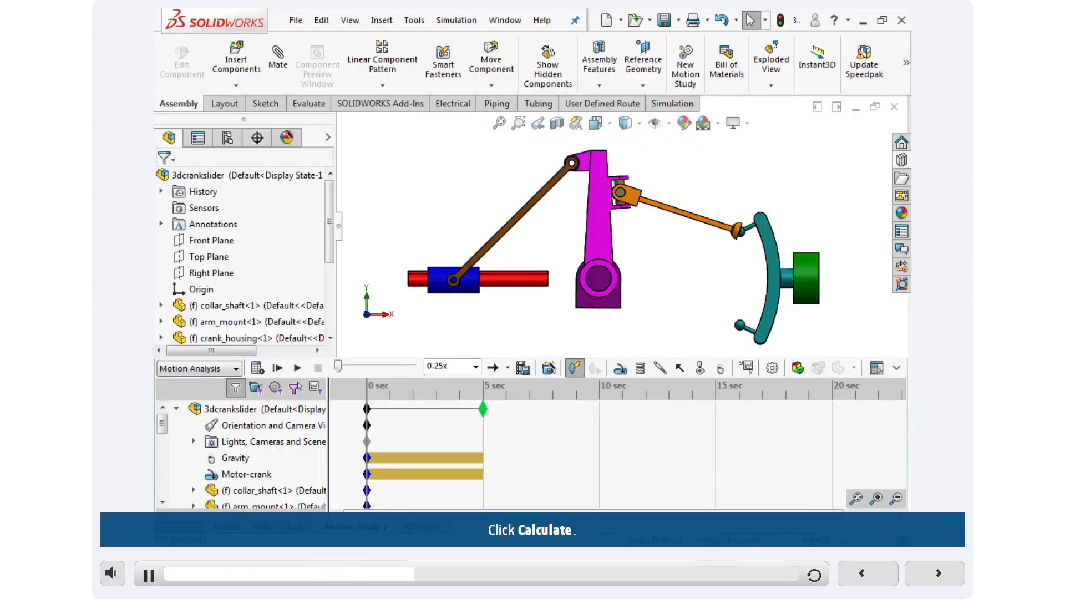
{"action": "left_click", "coordinate": [257, 369]}
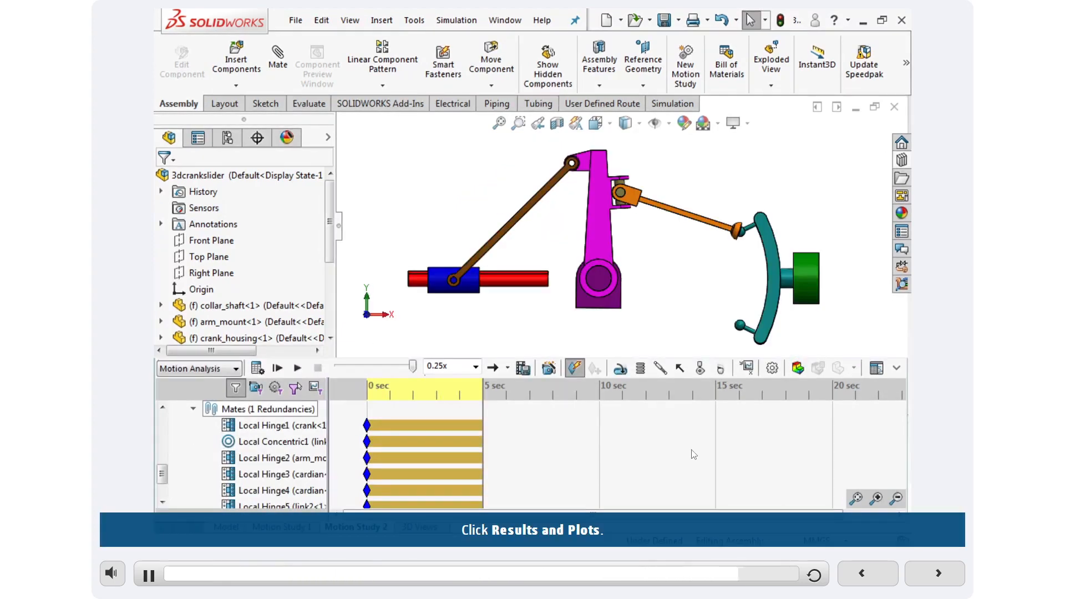
Create a results plot of Forces, Motor Torque, Magnitude with Motor-crank as the simulation element.
{"action": "left_click", "coordinate": [752, 370]}
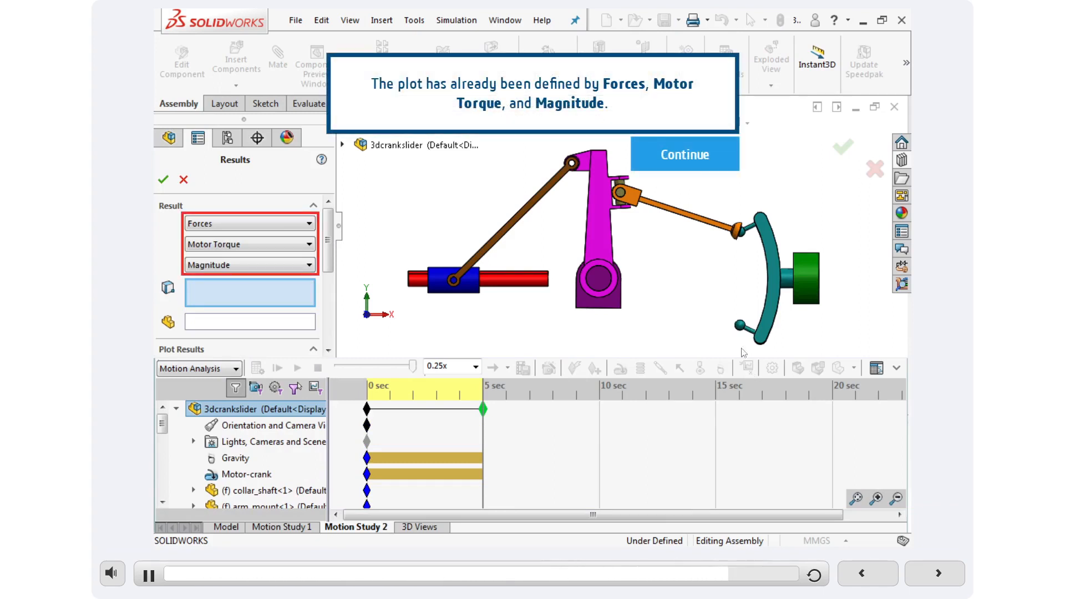
{"action": "left_click", "coordinate": [673, 153]}
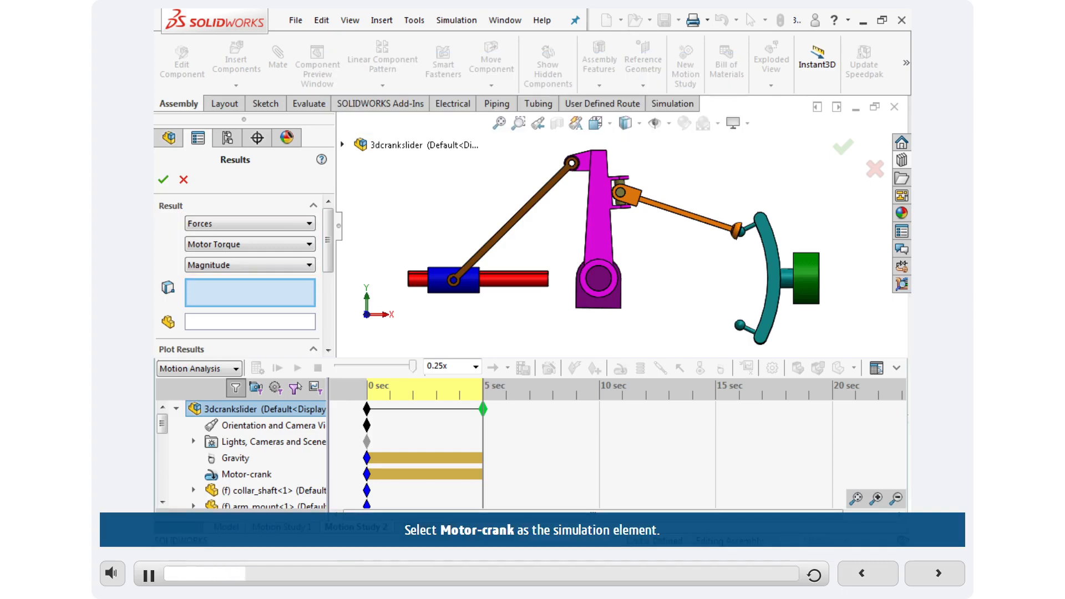
{"action": "left_click", "coordinate": [264, 474]}
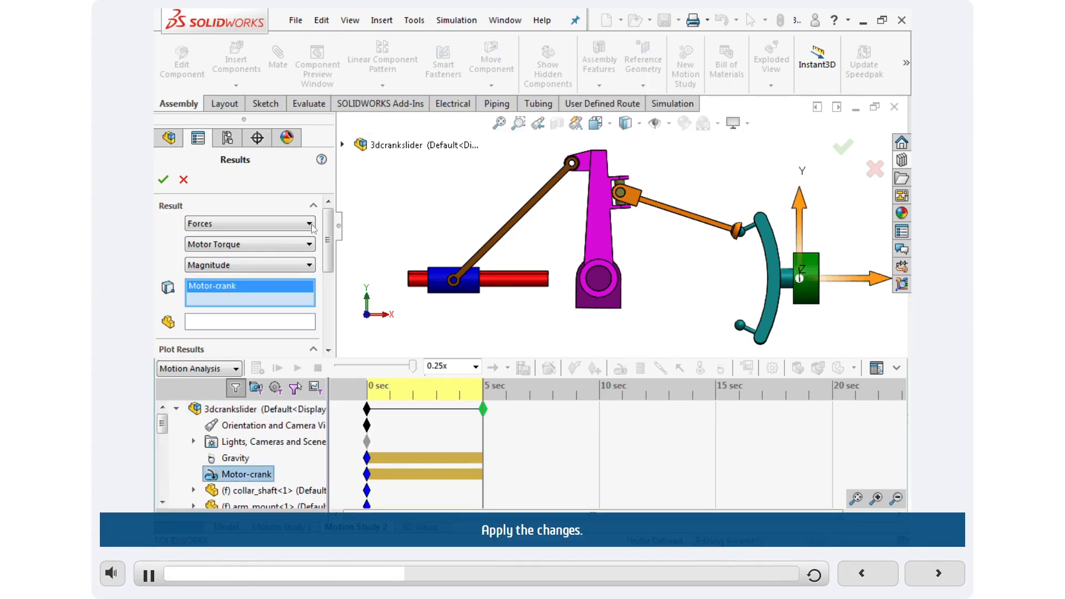
{"action": "left_click", "coordinate": [163, 179]}
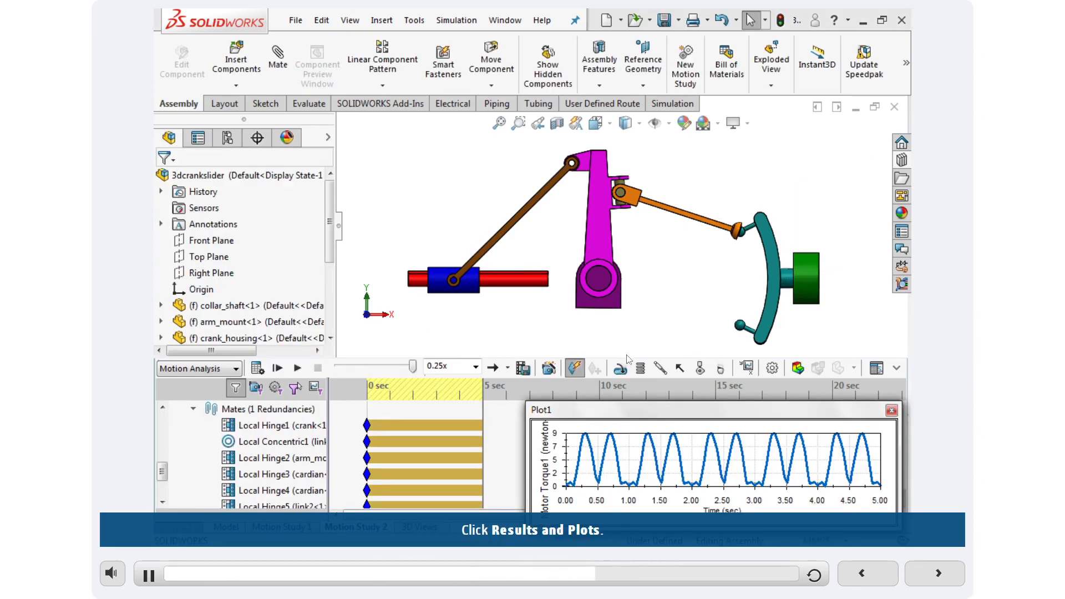
Create a Momentum/Energy/Power, Power Consumption results plot with Motor-crank as the simulation element, and close its plot window.
{"action": "left_click", "coordinate": [753, 370]}
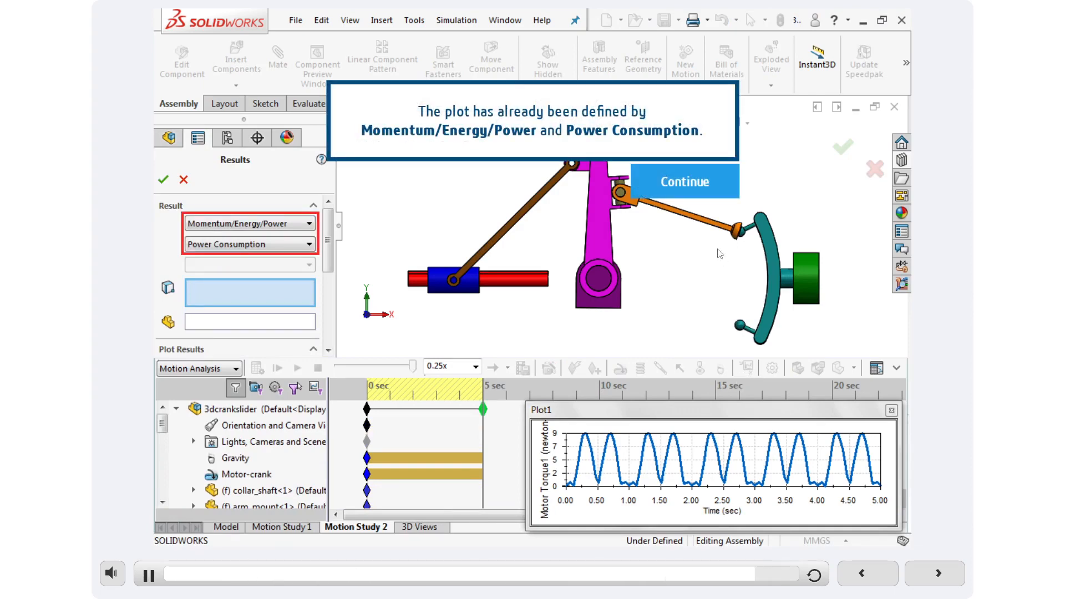
{"action": "left_click", "coordinate": [702, 194]}
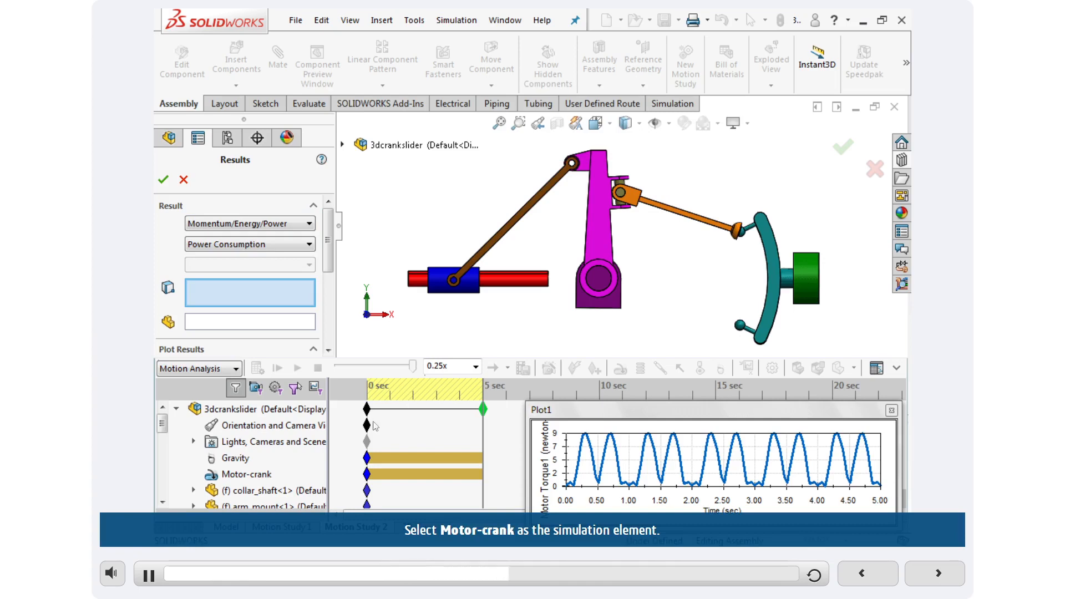
{"action": "left_click", "coordinate": [247, 474]}
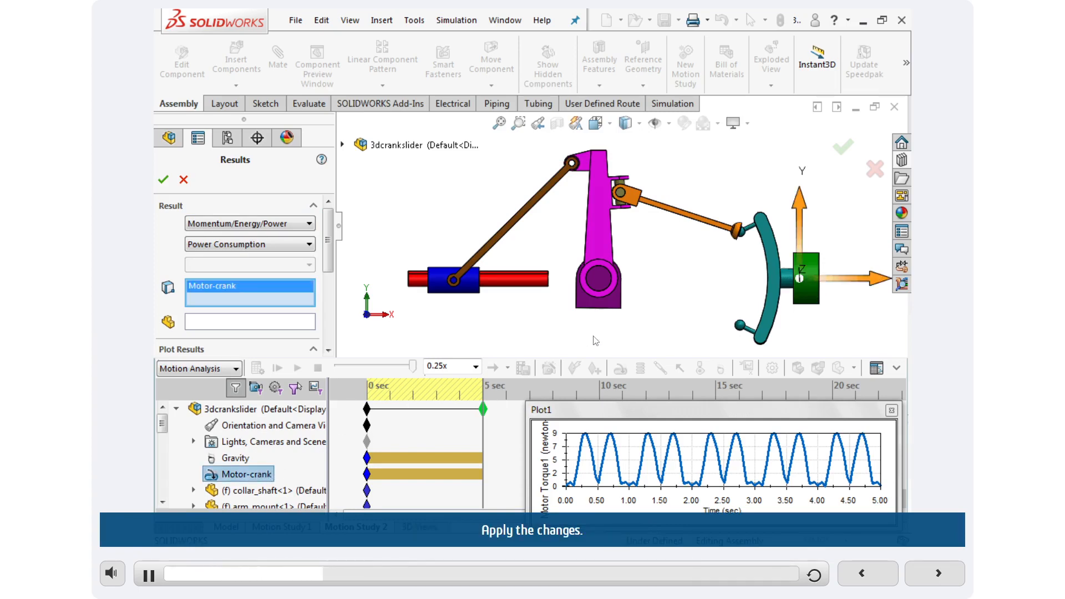
{"action": "left_click", "coordinate": [163, 179]}
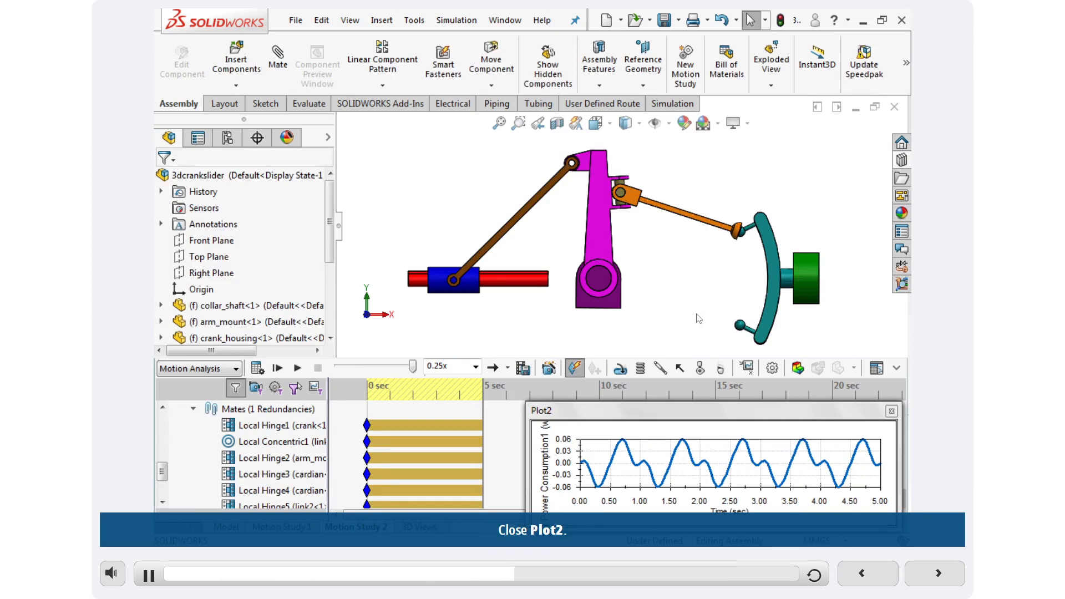
{"action": "left_click", "coordinate": [891, 411]}
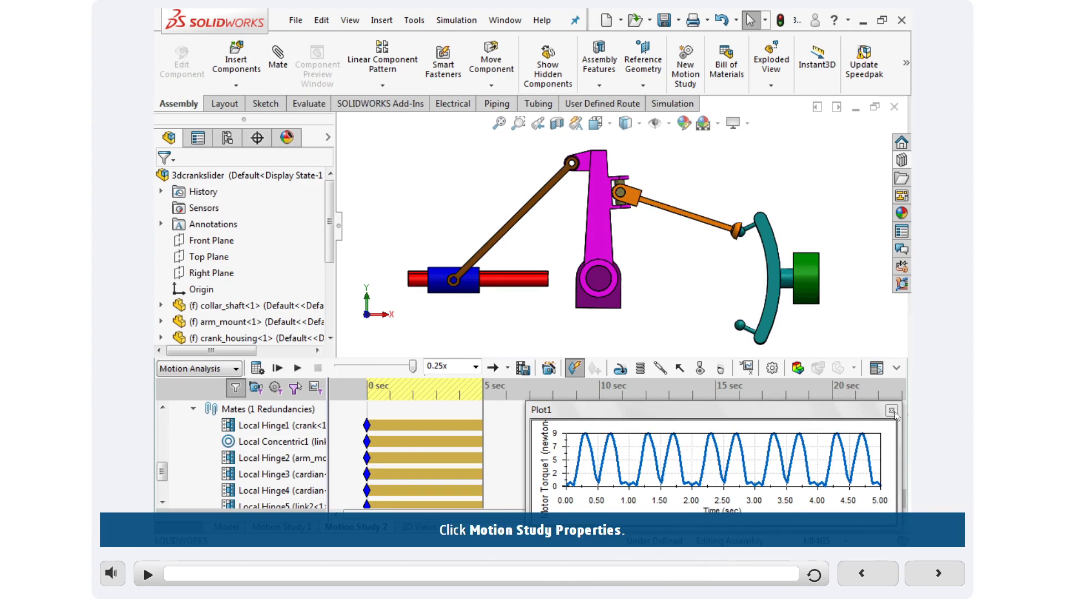
Set the motion analysis to 100 frames per second in the study properties and close the motor torque plot.
{"action": "left_click", "coordinate": [772, 370]}
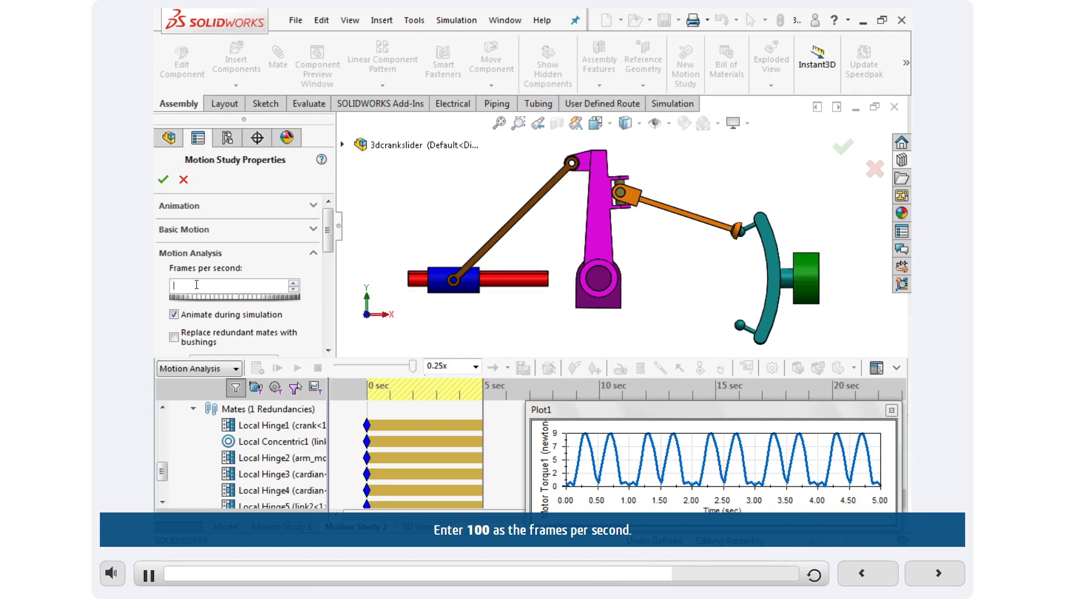
{"action": "type", "text": "1"}
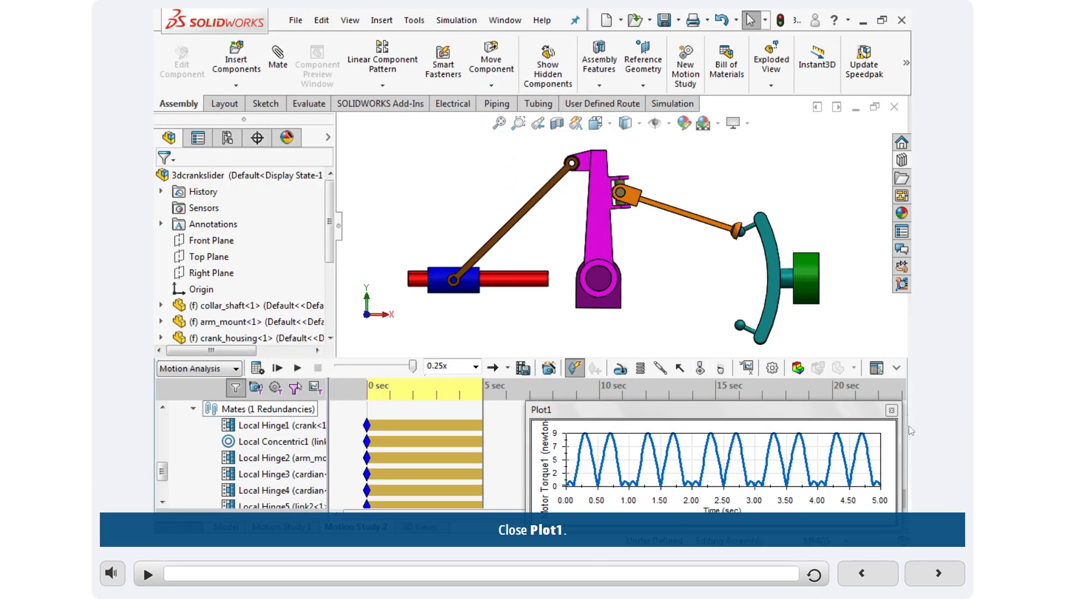
{"action": "left_click", "coordinate": [891, 410]}
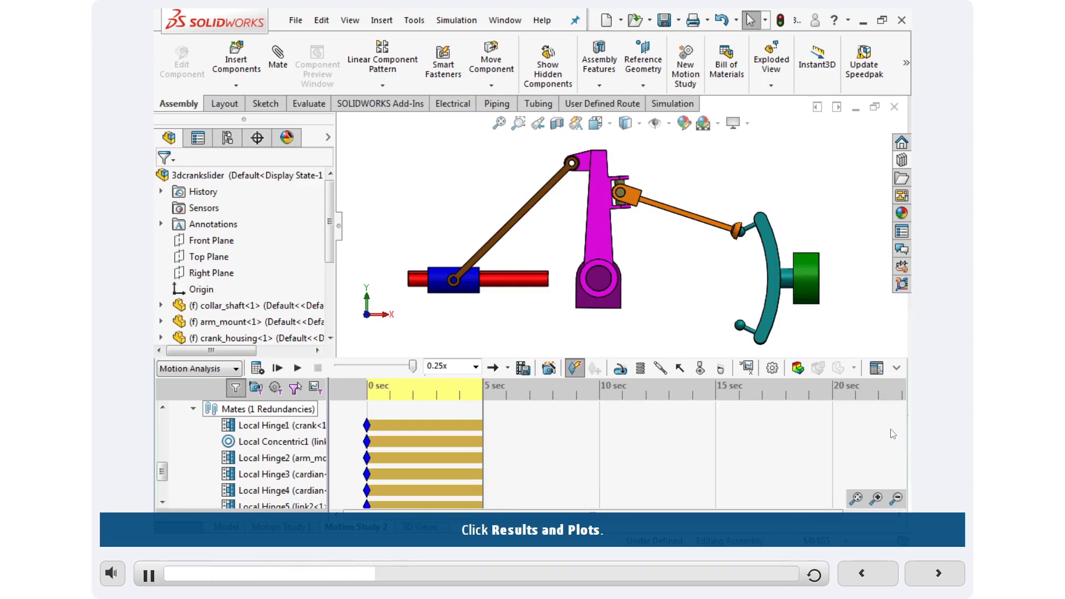
Define a Forces, Reaction Force, Magnitude results plot with the first hinge mate and crank<1> as simulation elements.
{"action": "left_click", "coordinate": [747, 368]}
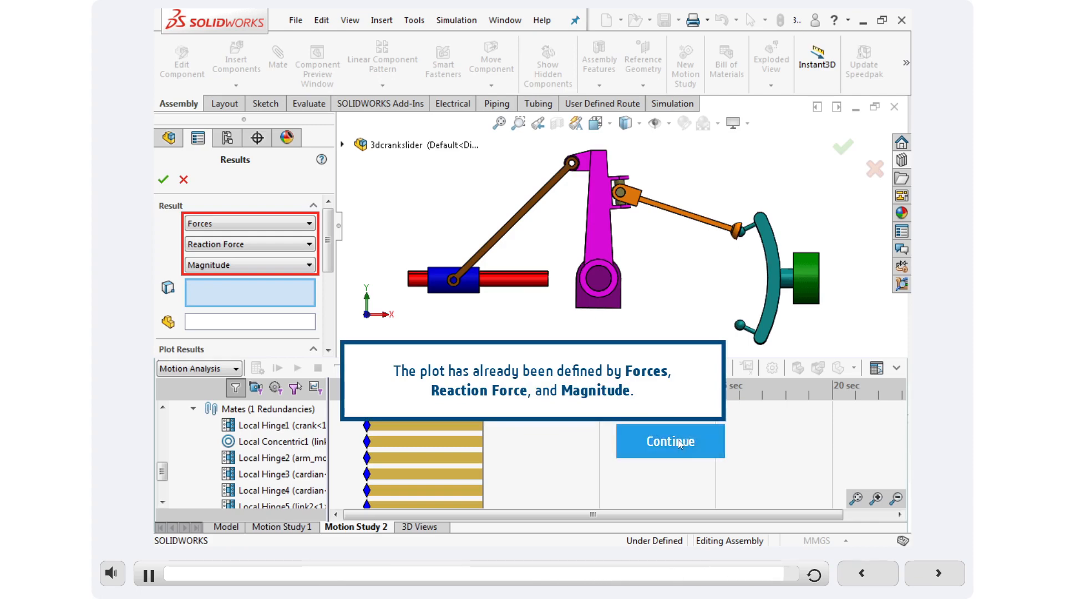
{"action": "left_click", "coordinate": [678, 439]}
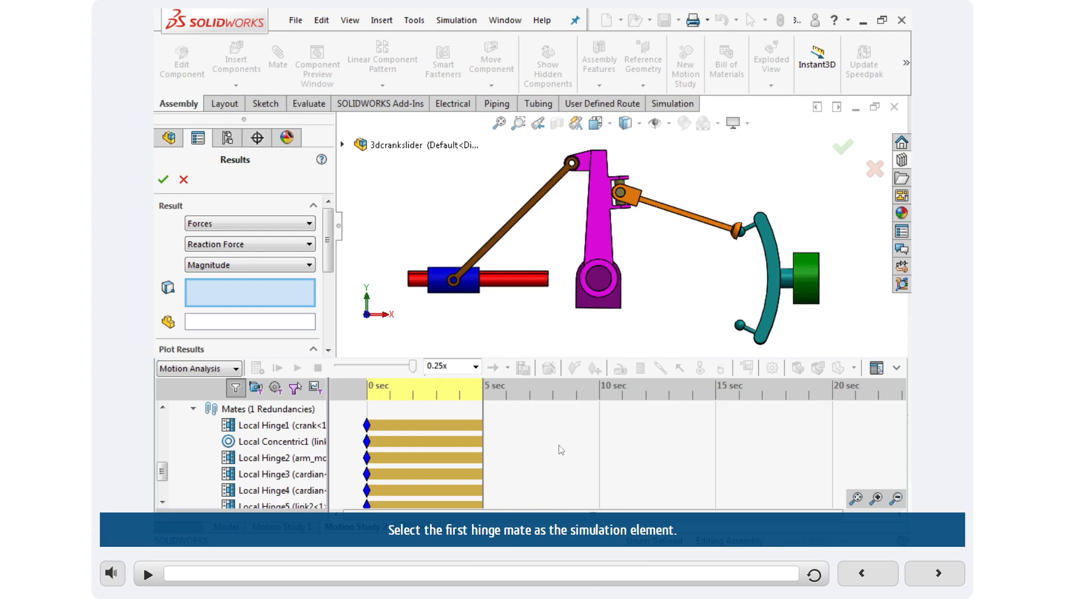
{"action": "left_click", "coordinate": [256, 432]}
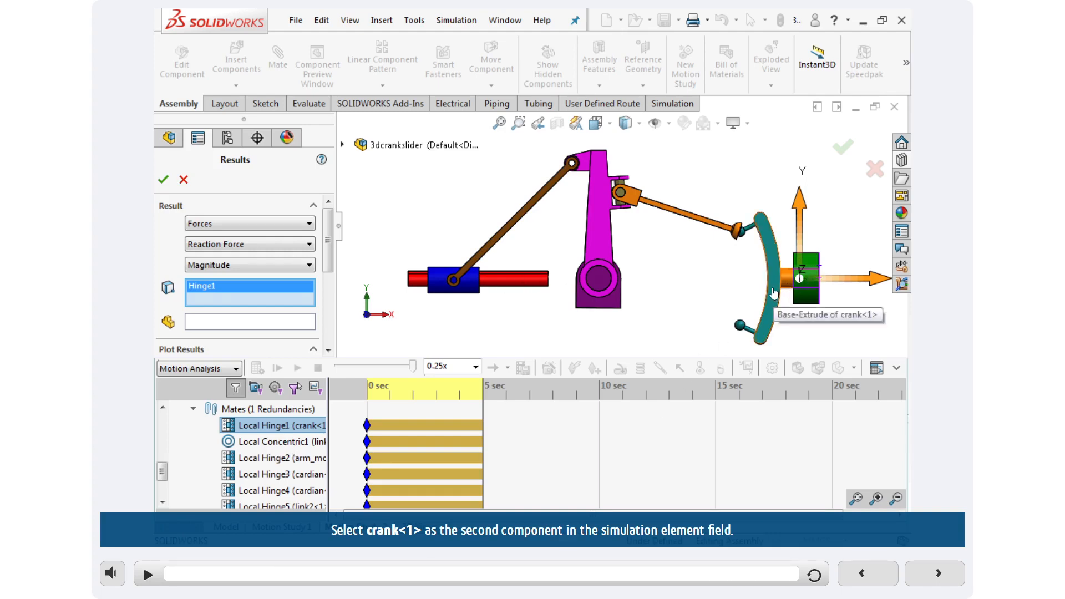
{"action": "left_click", "coordinate": [775, 292]}
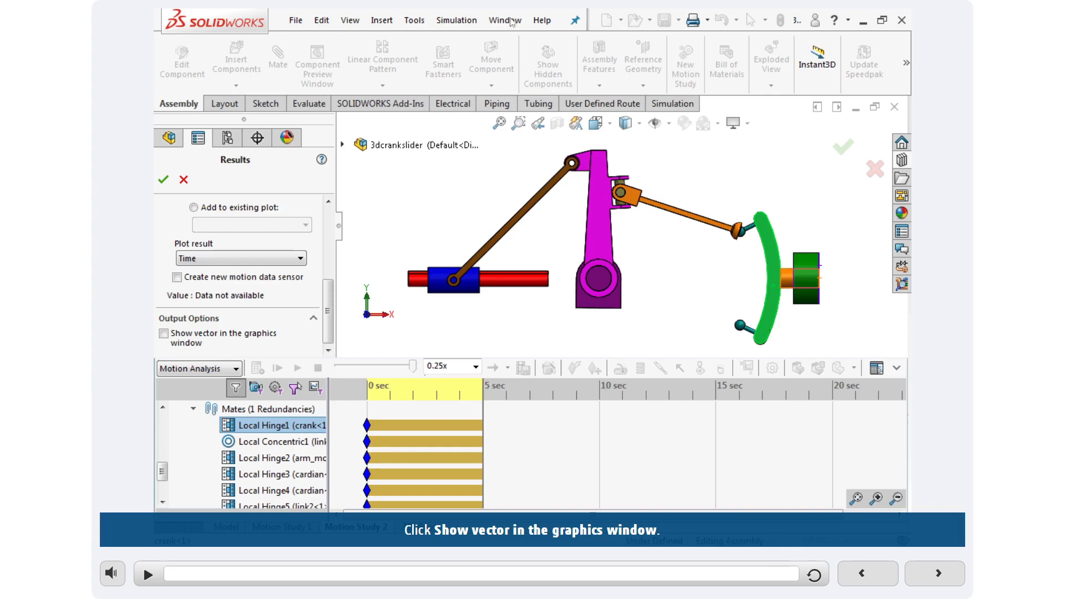
Show the reaction force vector in the graphics window and apply the plot without replacing redundant constraints with bushings.
{"action": "left_click", "coordinate": [686, 291]}
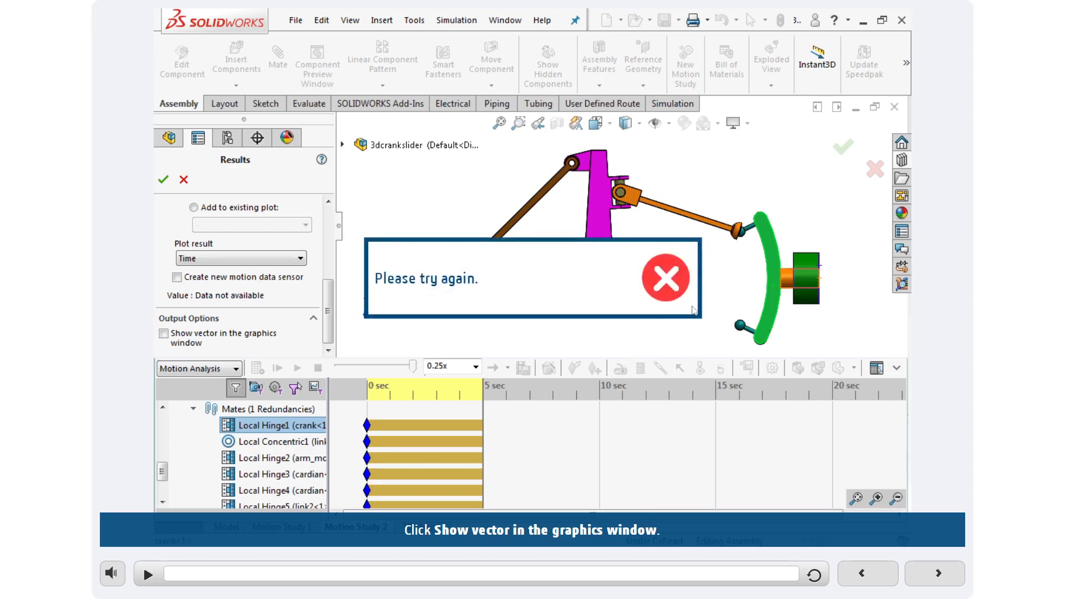
{"action": "left_click", "coordinate": [654, 289]}
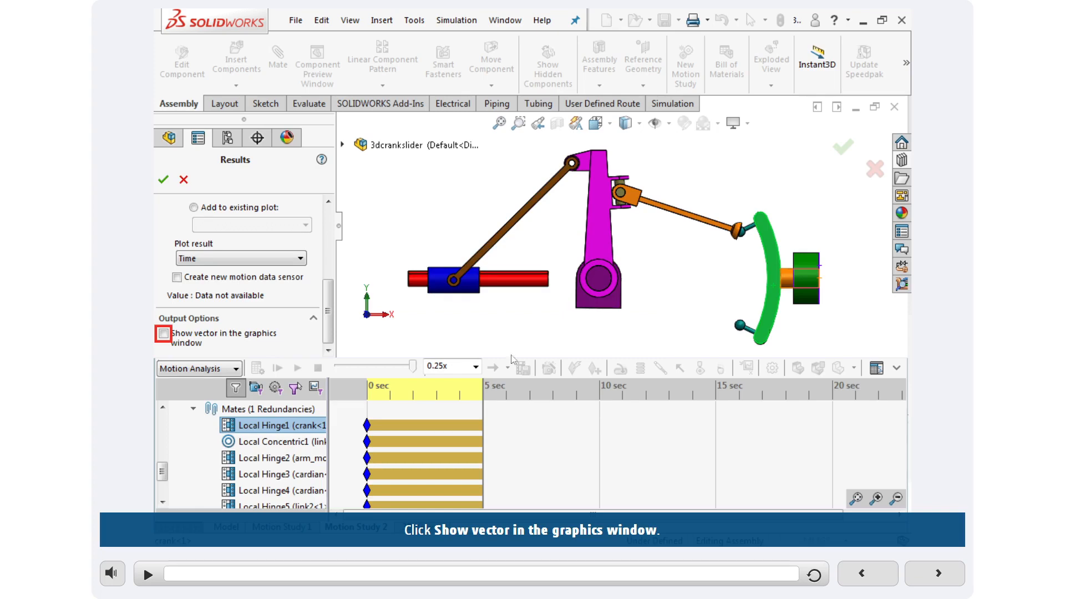
{"action": "left_click", "coordinate": [163, 334]}
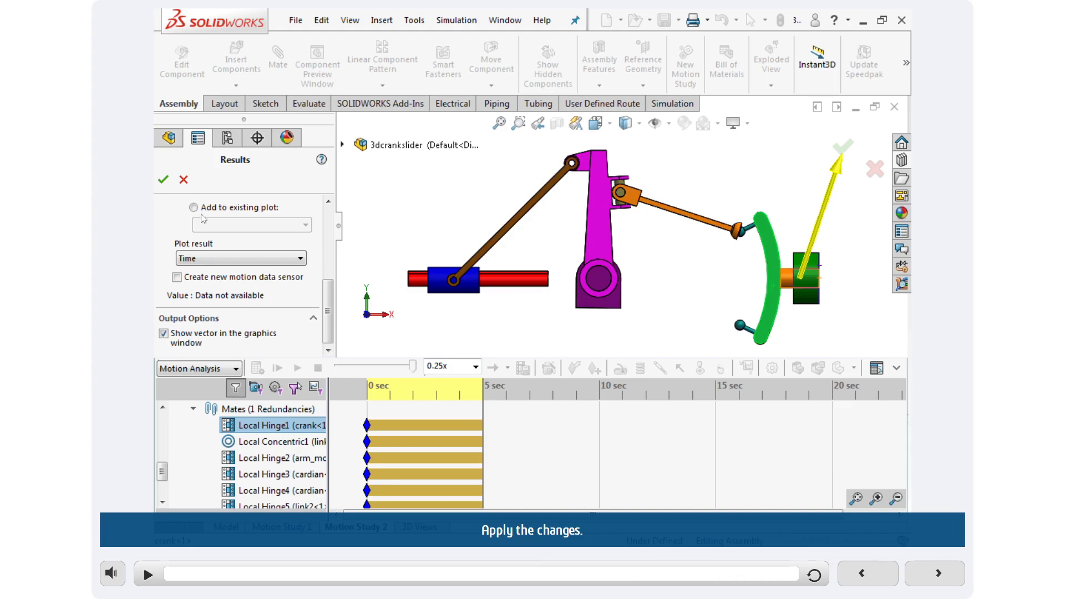
{"action": "left_click", "coordinate": [163, 179]}
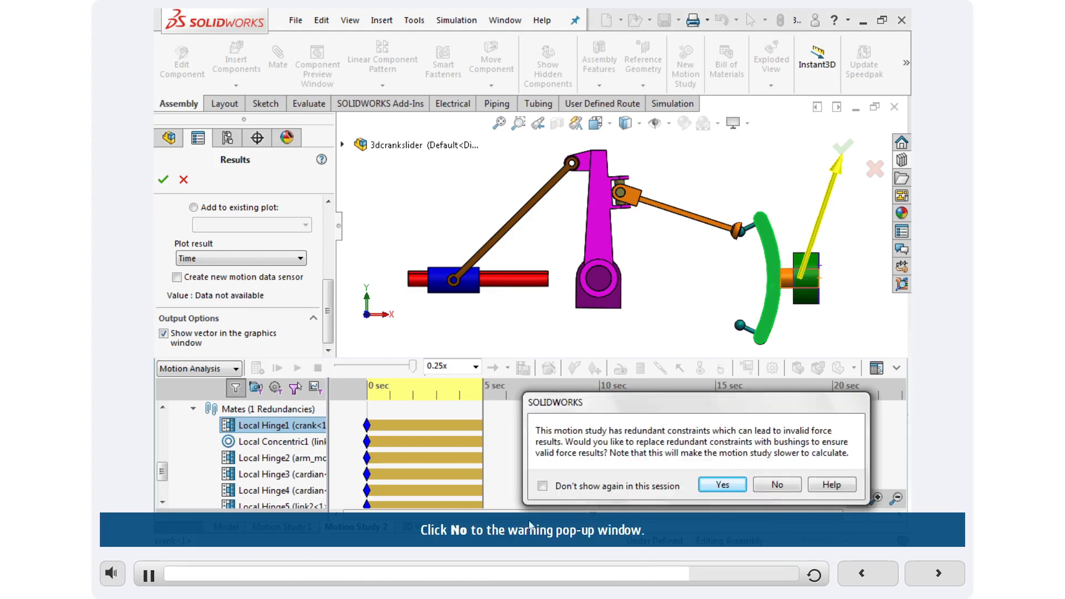
{"action": "left_click", "coordinate": [778, 485]}
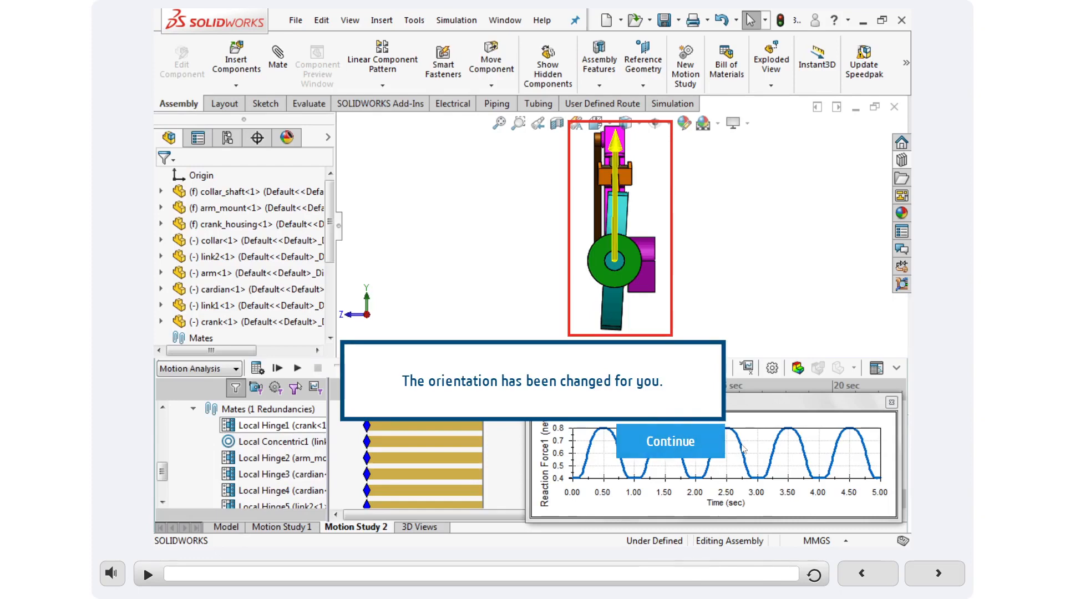
Play the motion study with the reaction force vector from the right view and close the reaction force plot.
{"action": "left_click", "coordinate": [703, 445]}
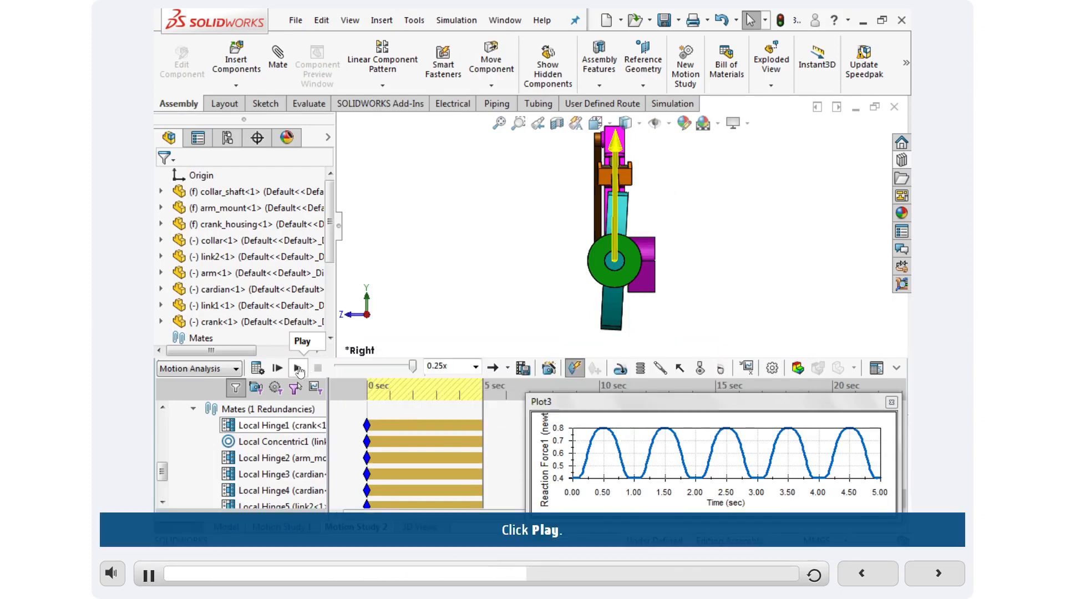
{"action": "left_click", "coordinate": [298, 368]}
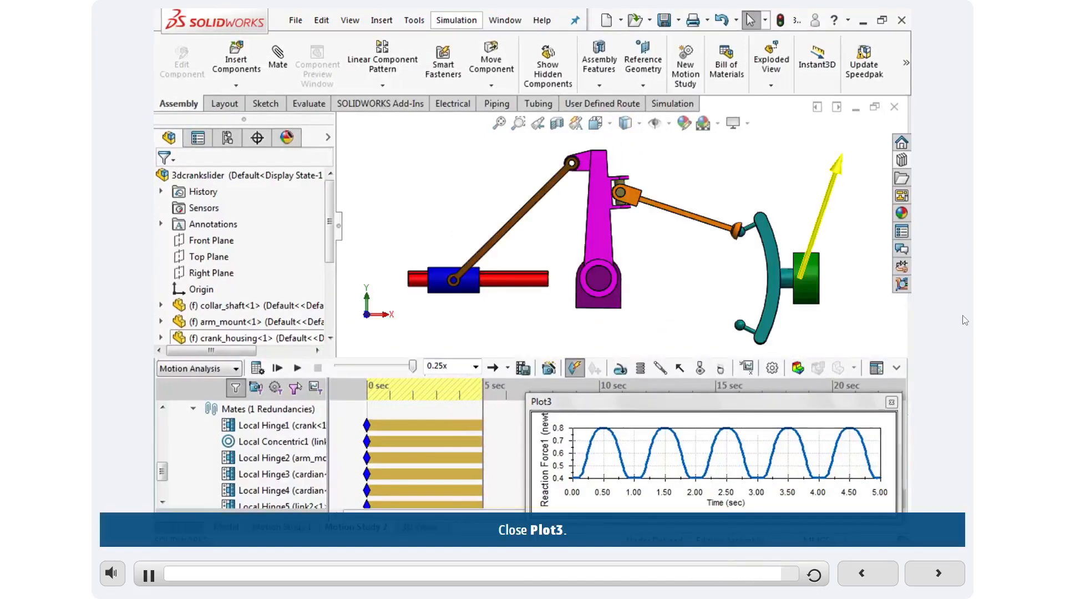
{"action": "left_click", "coordinate": [892, 403]}
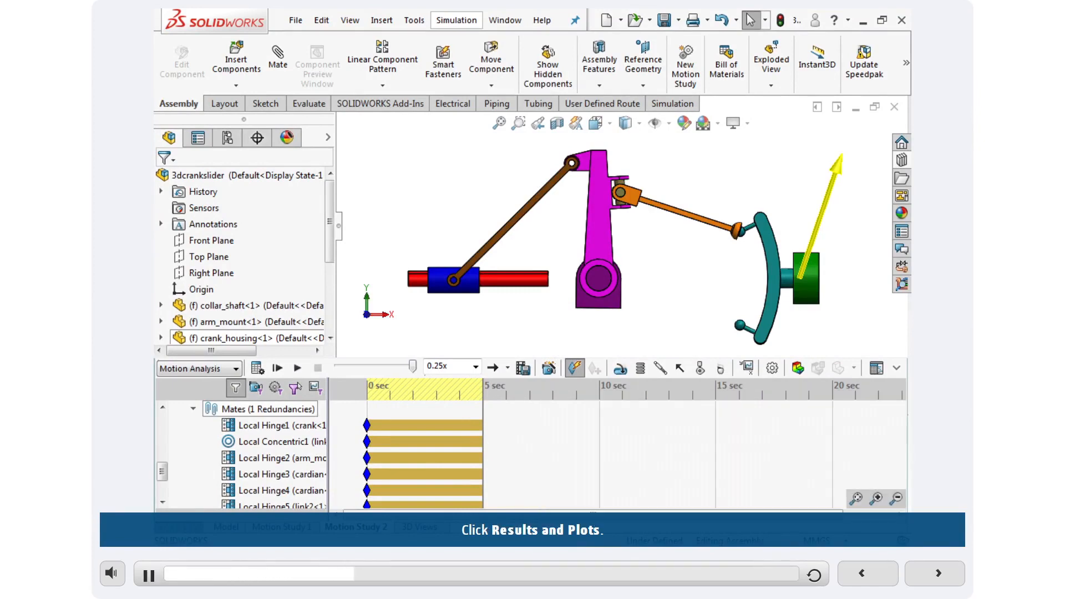
Create a Displacement/Velocity/Acceleration, Linear Displacement, X Component results plot with an arm face as the simulation element.
{"action": "left_click", "coordinate": [748, 368]}
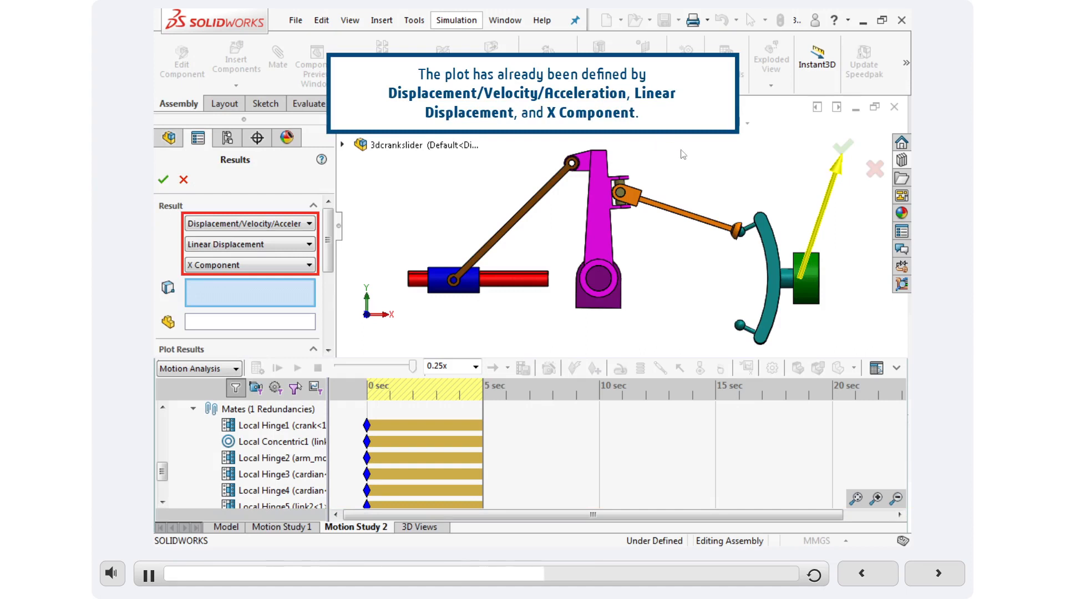
{"action": "left_click", "coordinate": [714, 172]}
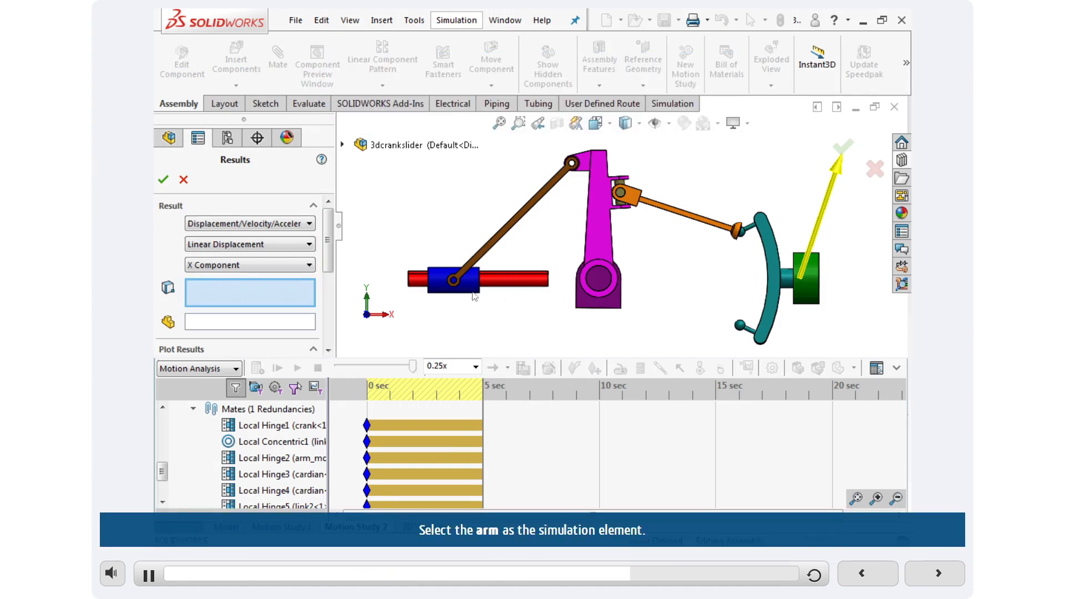
{"action": "left_click", "coordinate": [614, 221]}
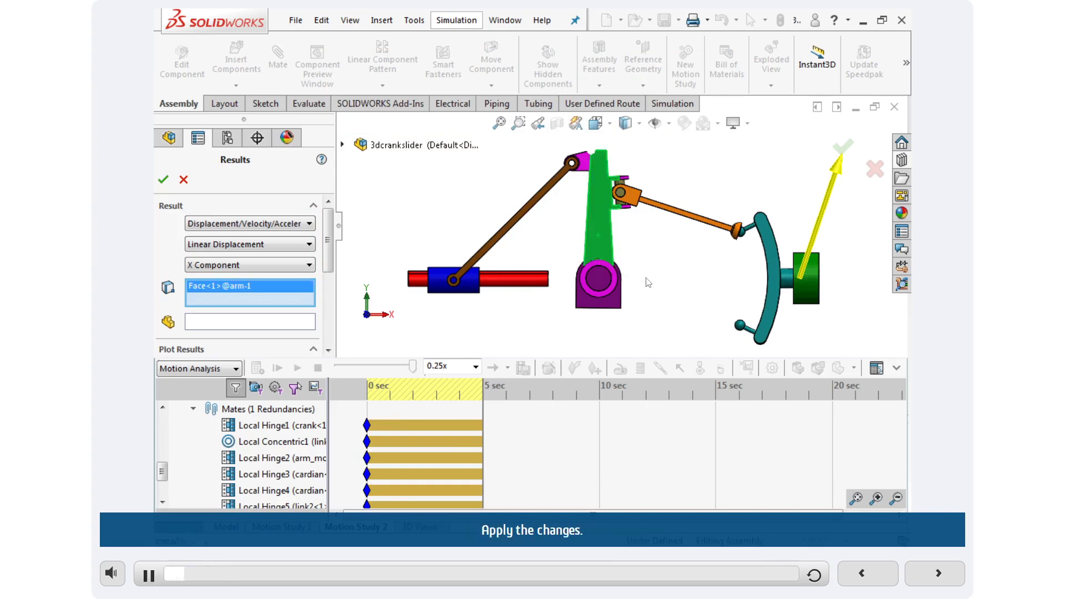
{"action": "left_click", "coordinate": [163, 179]}
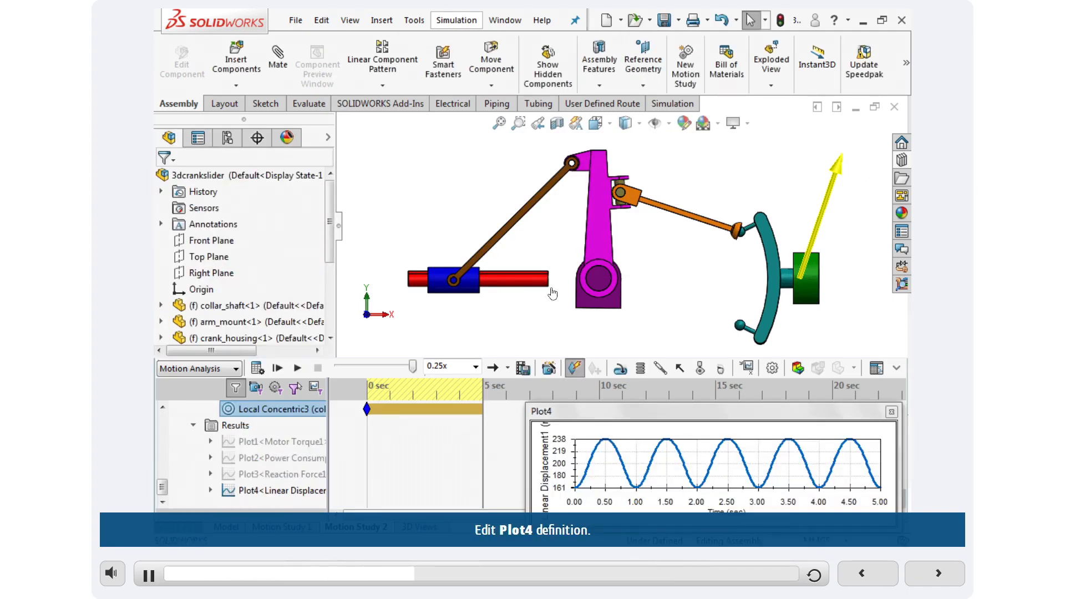
Edit the linear displacement plot to use the arm as the component defining the XYZ directions.
{"action": "right_click", "coordinate": [269, 490]}
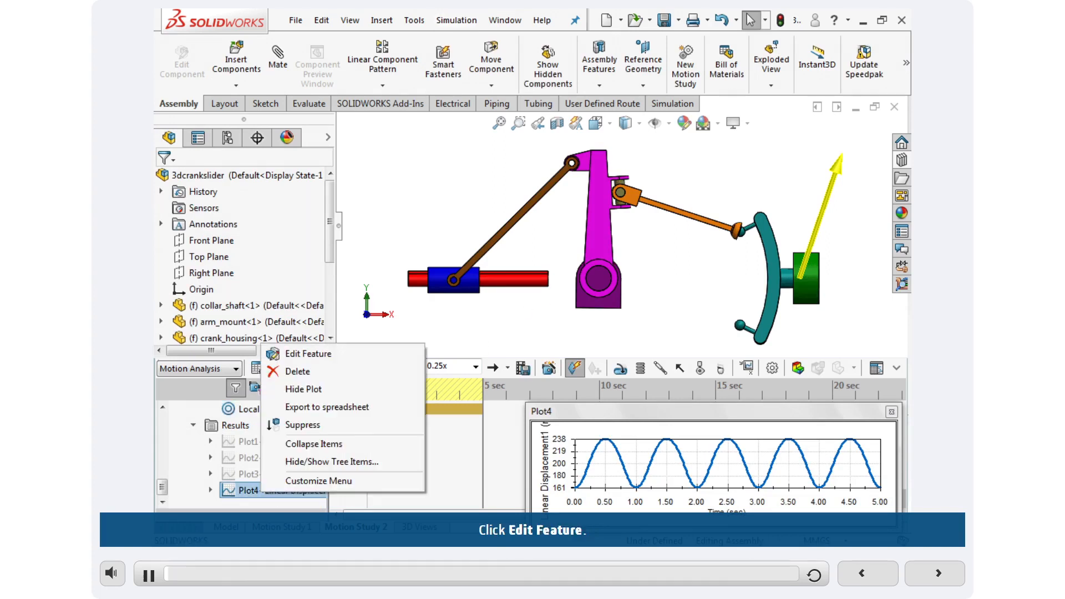
{"action": "left_click", "coordinate": [295, 355]}
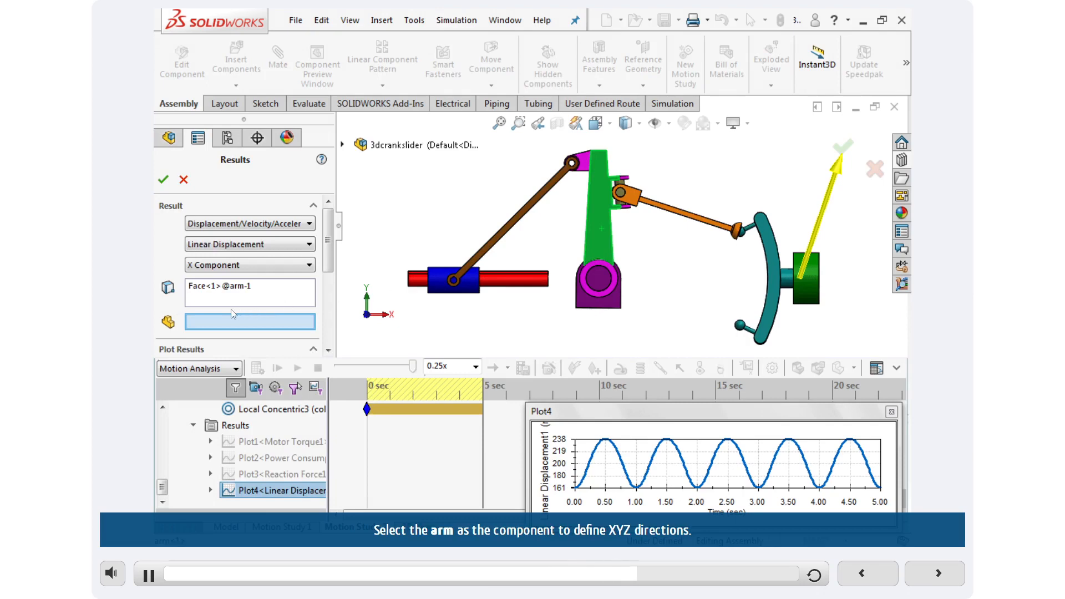
{"action": "left_click", "coordinate": [599, 210]}
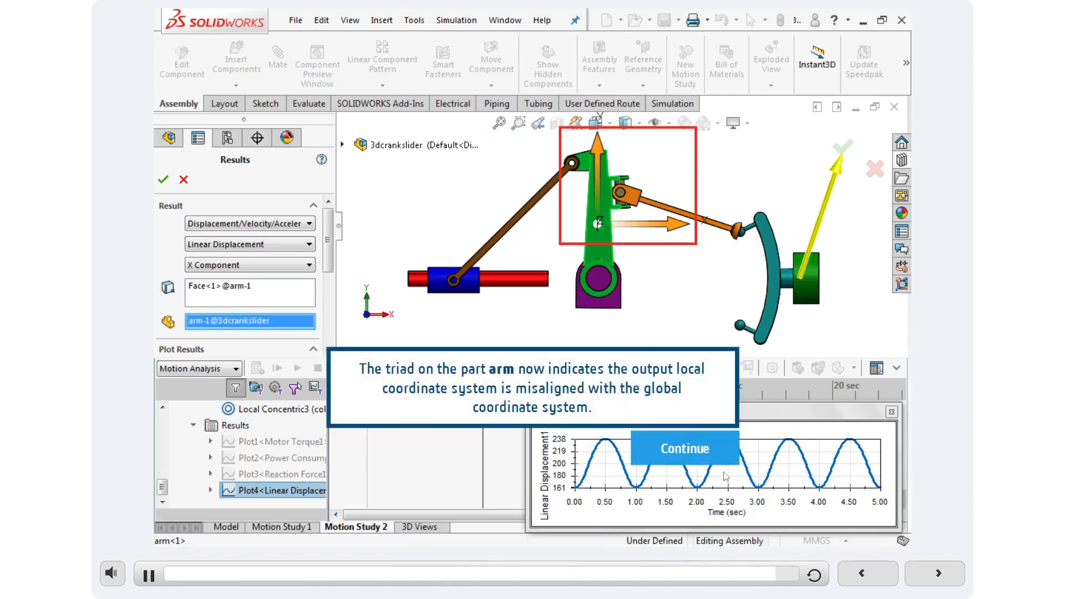
{"action": "left_click", "coordinate": [734, 436]}
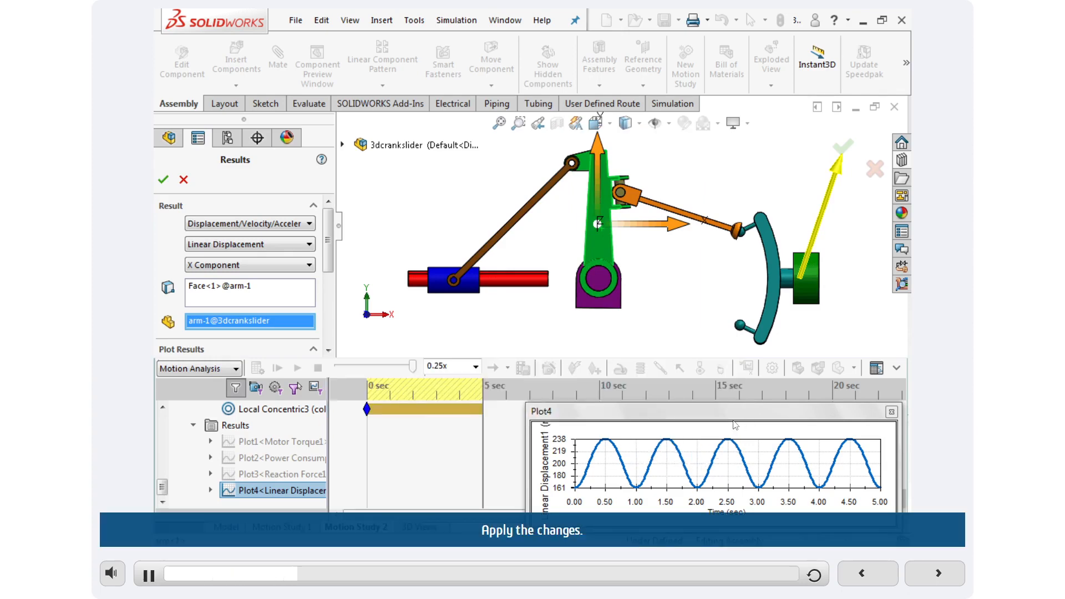
{"action": "left_click", "coordinate": [163, 179]}
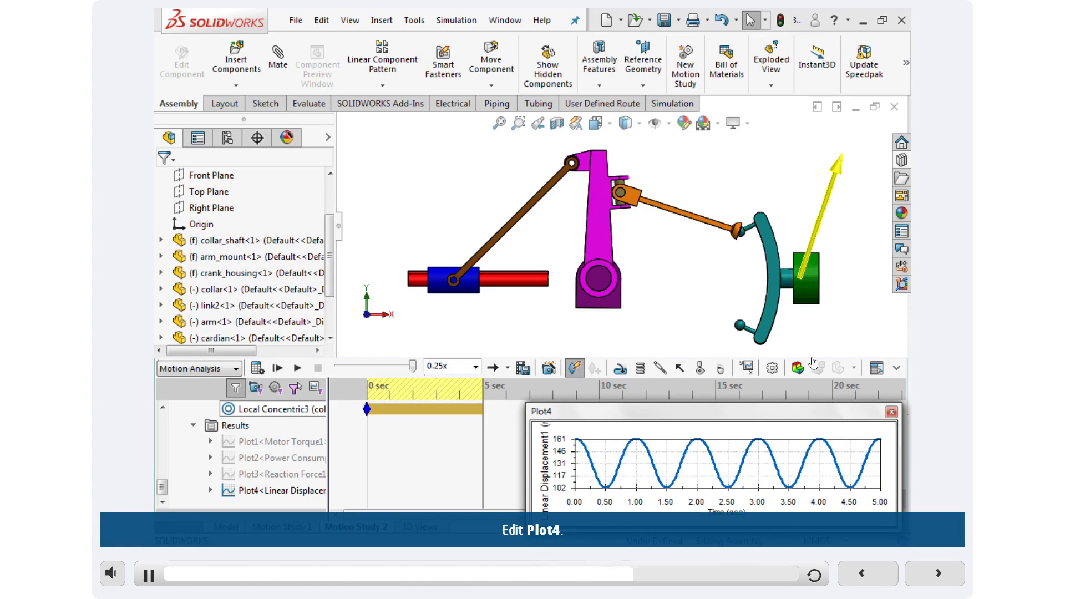
Edit the linear displacement plot to clear the arm from the XYZ directions and add a collar face as reference component.
{"action": "right_click", "coordinate": [273, 494]}
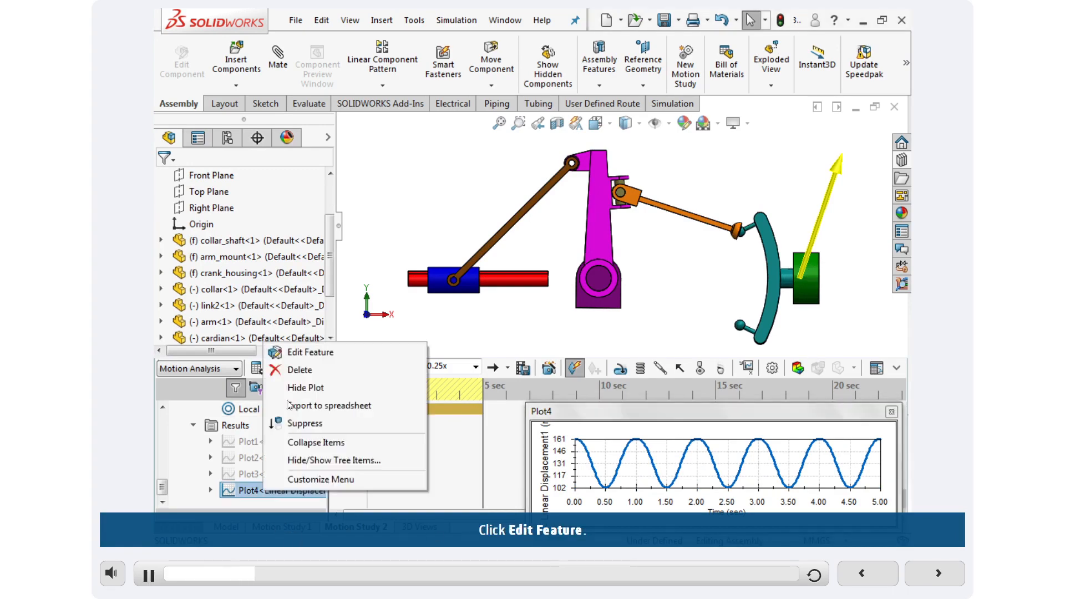
{"action": "left_click", "coordinate": [302, 354]}
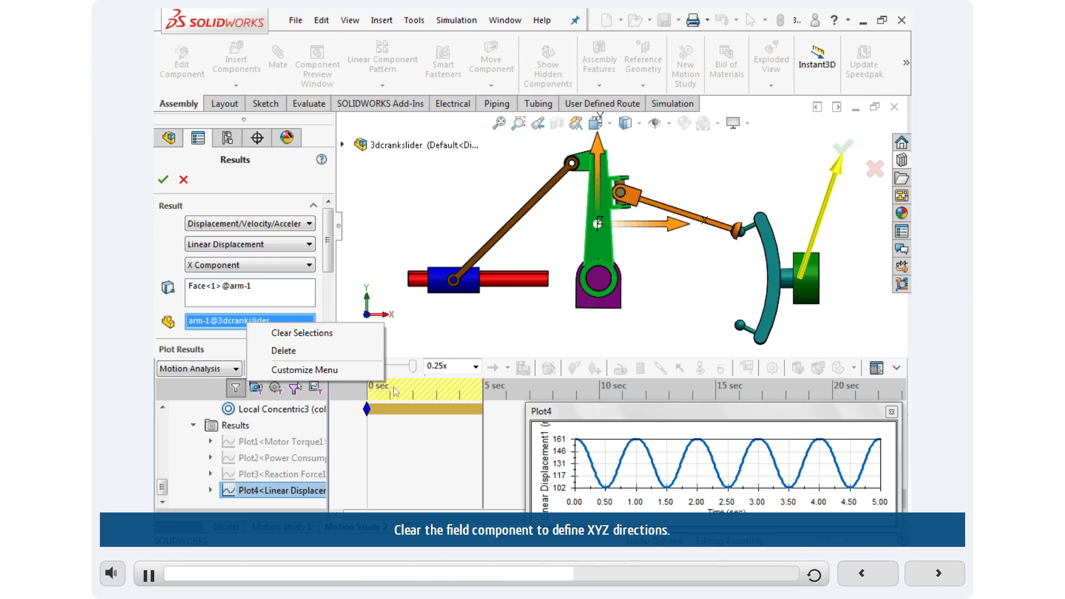
{"action": "left_click", "coordinate": [280, 332]}
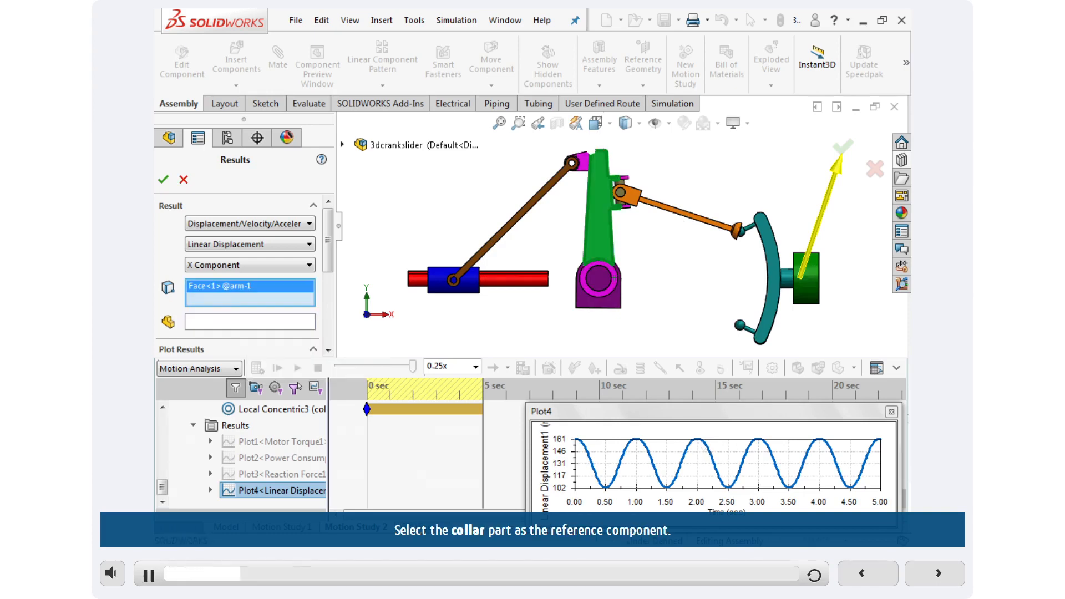
{"action": "left_click", "coordinate": [467, 290]}
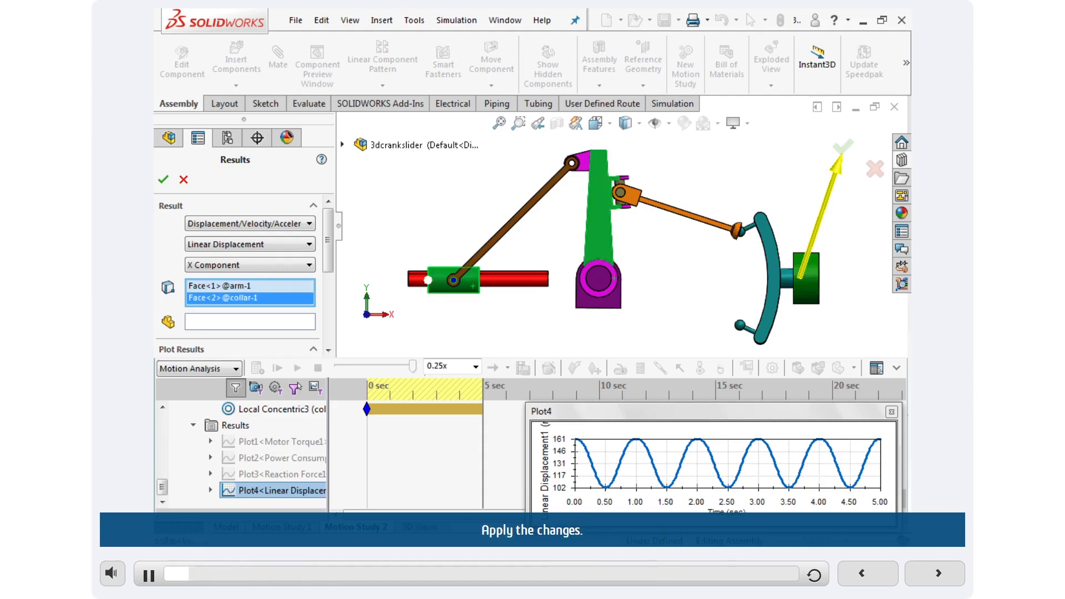
{"action": "left_click", "coordinate": [163, 180]}
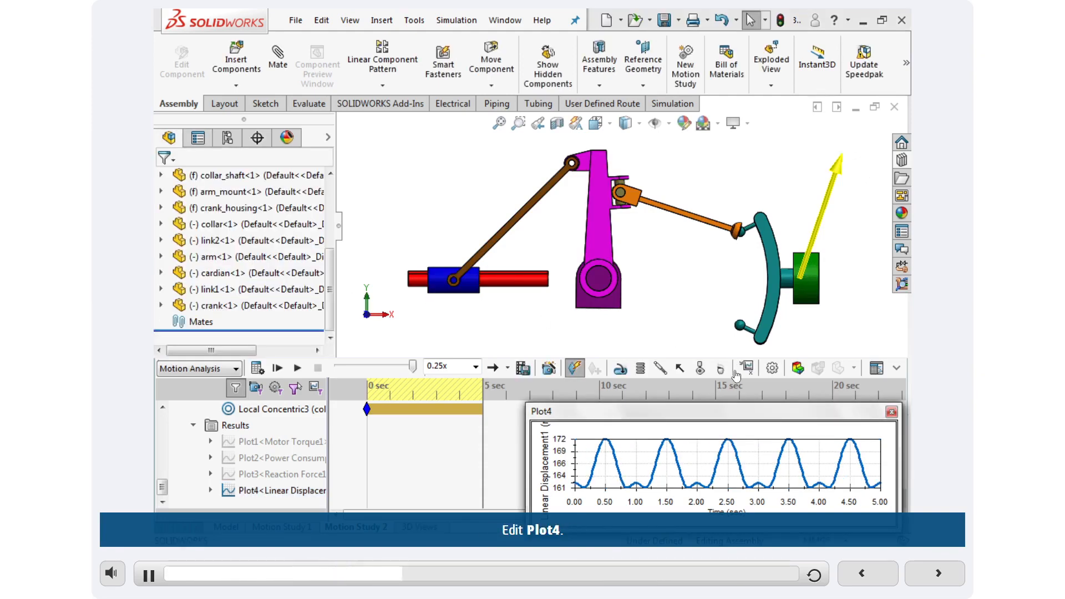
Edit the linear displacement plot to use link1 as the component defining the XYZ directions.
{"action": "right_click", "coordinate": [278, 490]}
{"action": "left_click", "coordinate": [291, 350]}
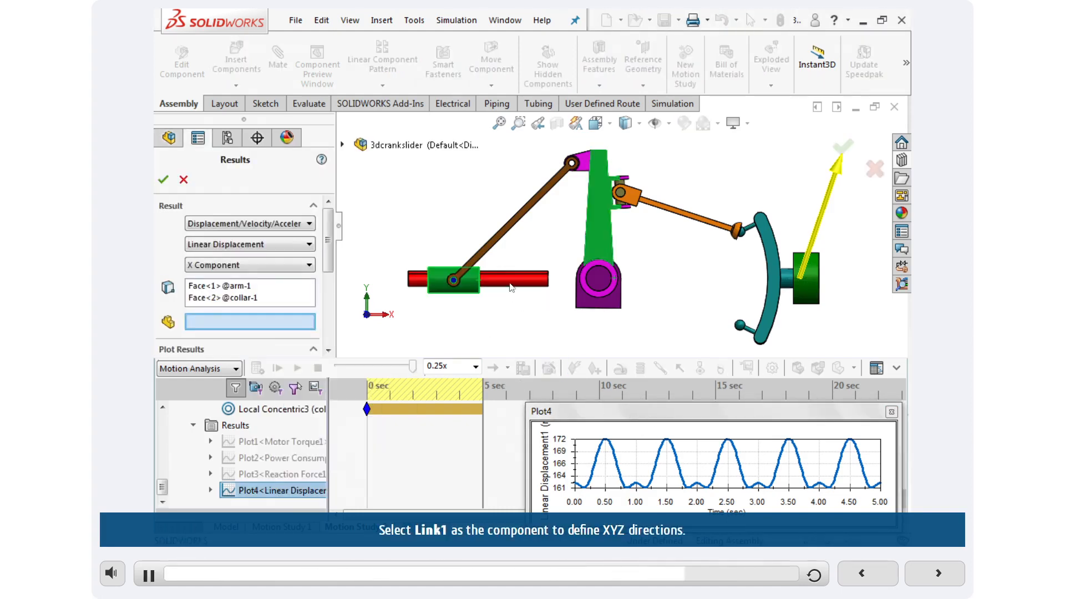
{"action": "left_click", "coordinate": [681, 214]}
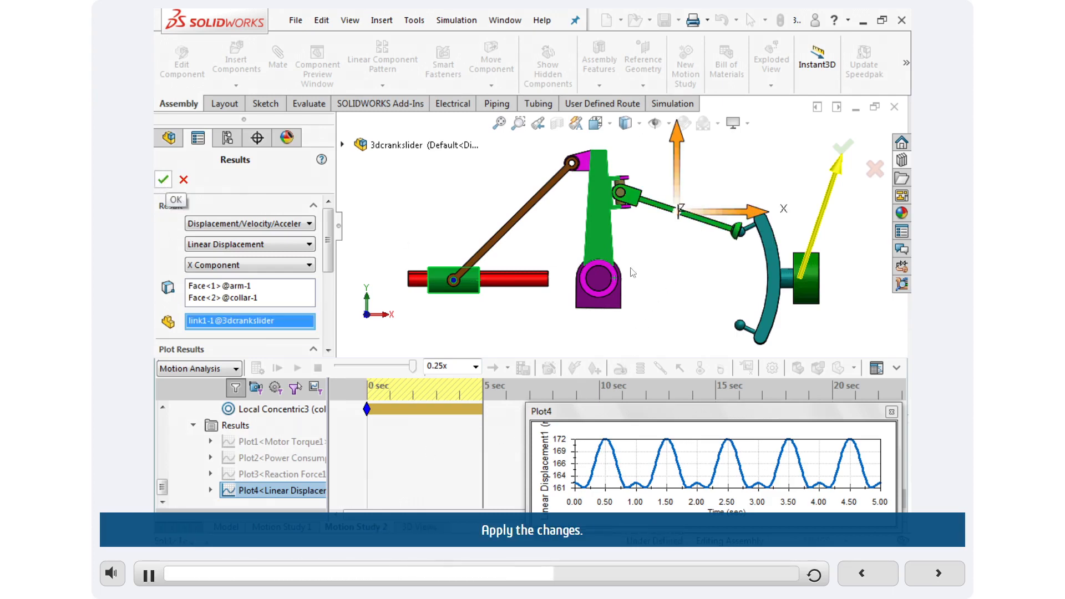
{"action": "left_click", "coordinate": [162, 179]}
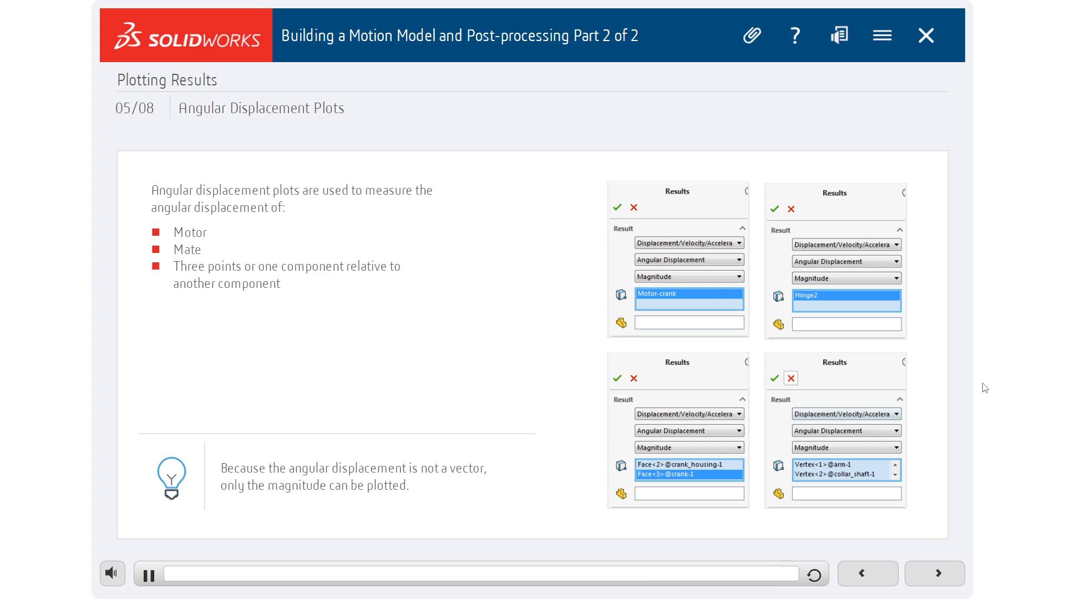
Advance to the Show Me lesson on creating angular displacement plots and watch its demonstration.
{"action": "left_click", "coordinate": [937, 573]}
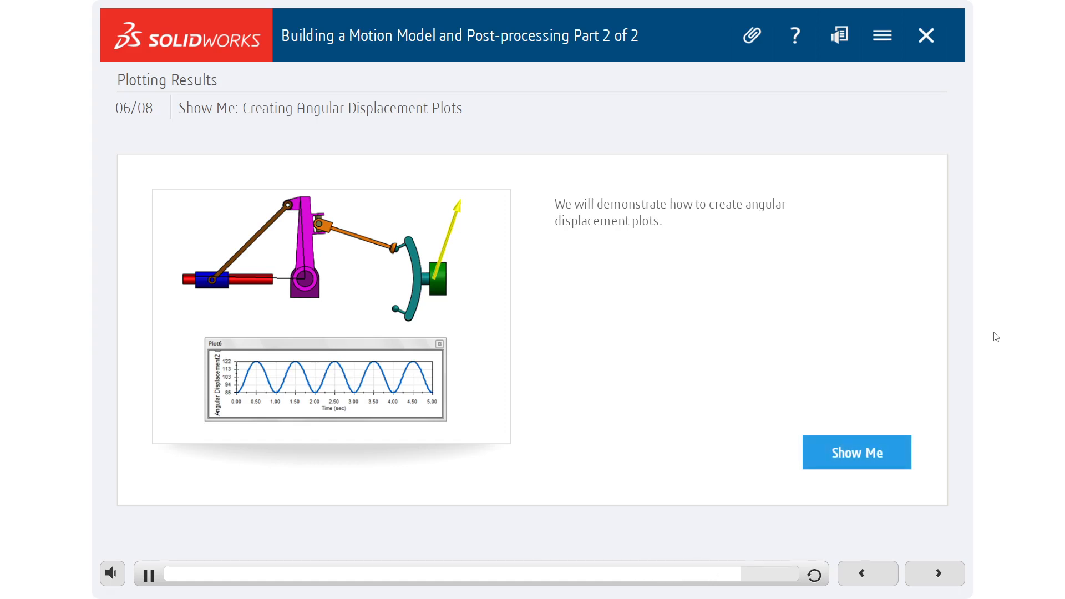
{"action": "left_click", "coordinate": [857, 462]}
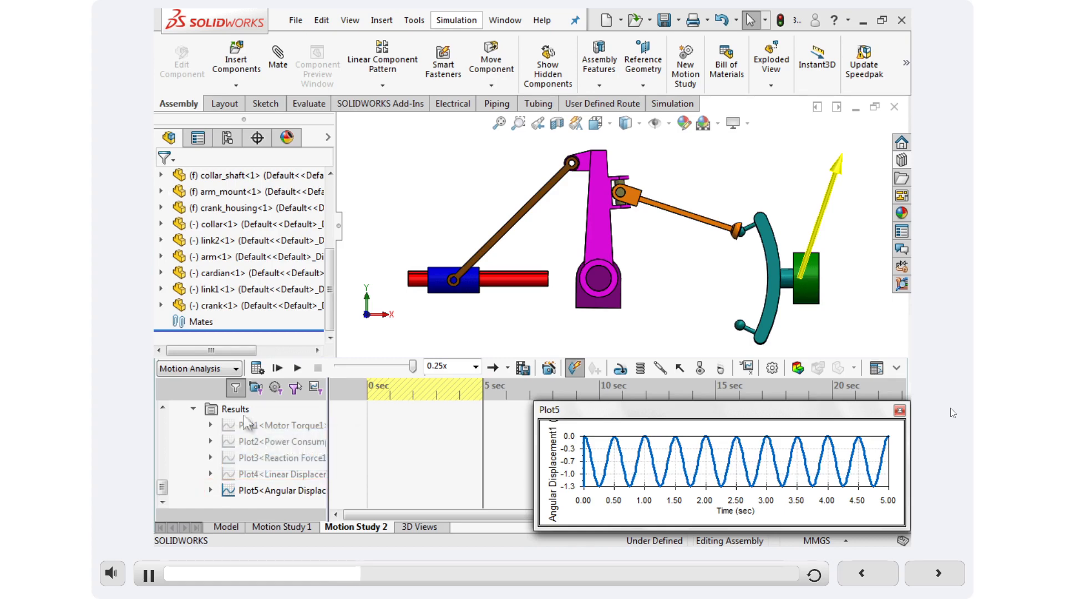
{"action": "right_click", "coordinate": [262, 491]}
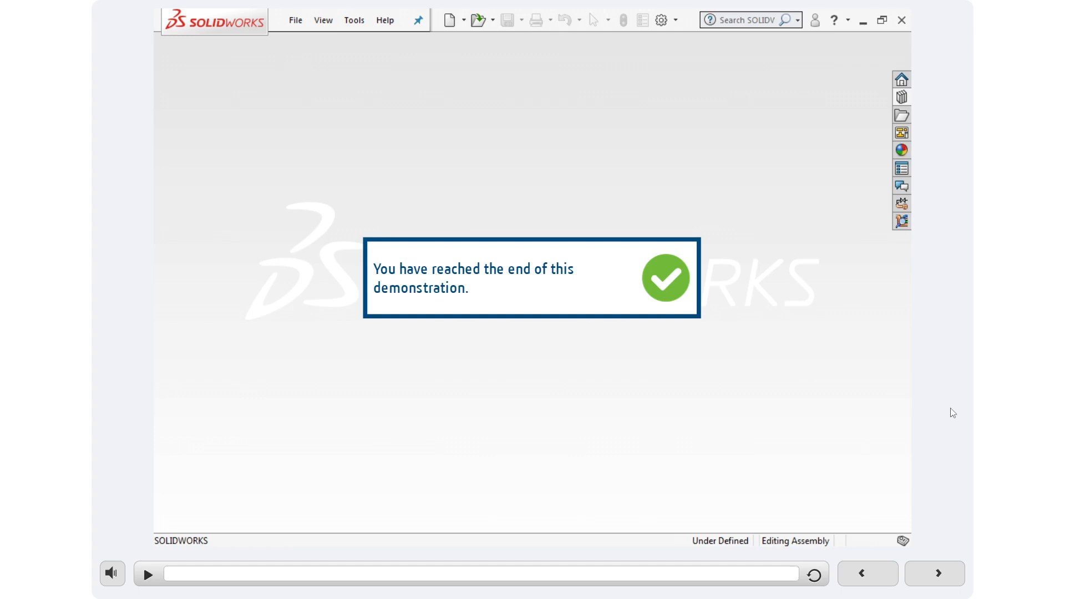
Start the next Try It exercise and create a Displacement/Velocity/Acceleration, Angular Displacement, Magnitude results plot for the Local Hinge3 mate.
{"action": "left_click", "coordinate": [938, 574]}
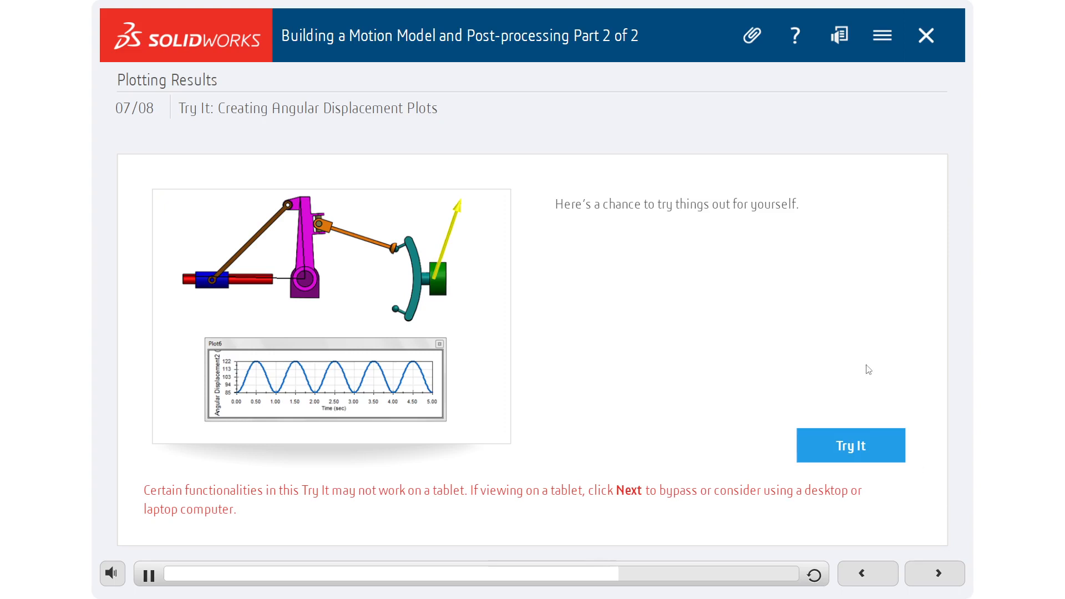
{"action": "left_click", "coordinate": [870, 451]}
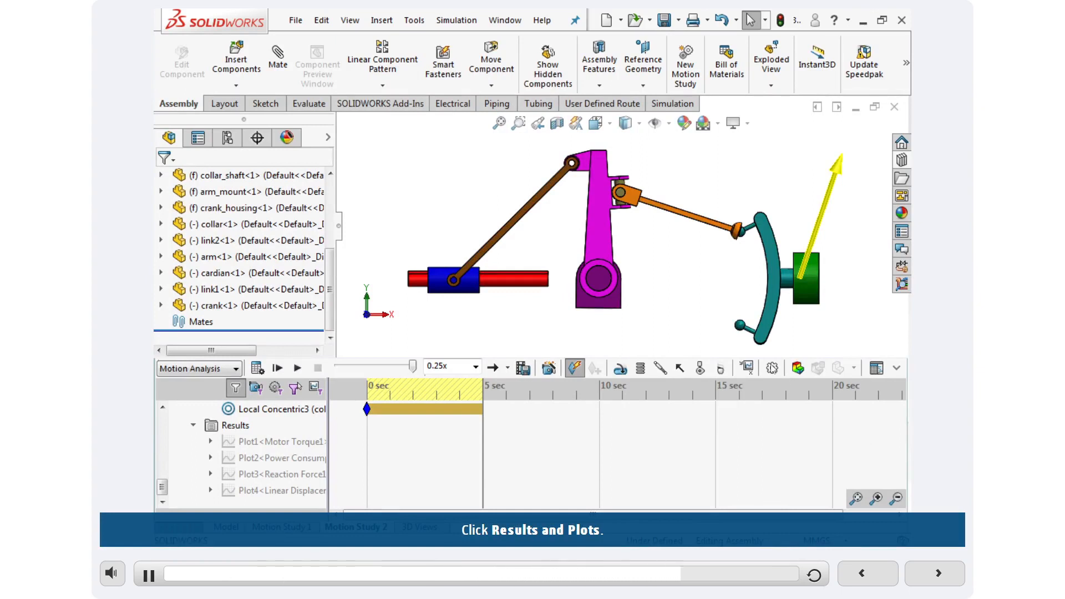
{"action": "left_click", "coordinate": [749, 372]}
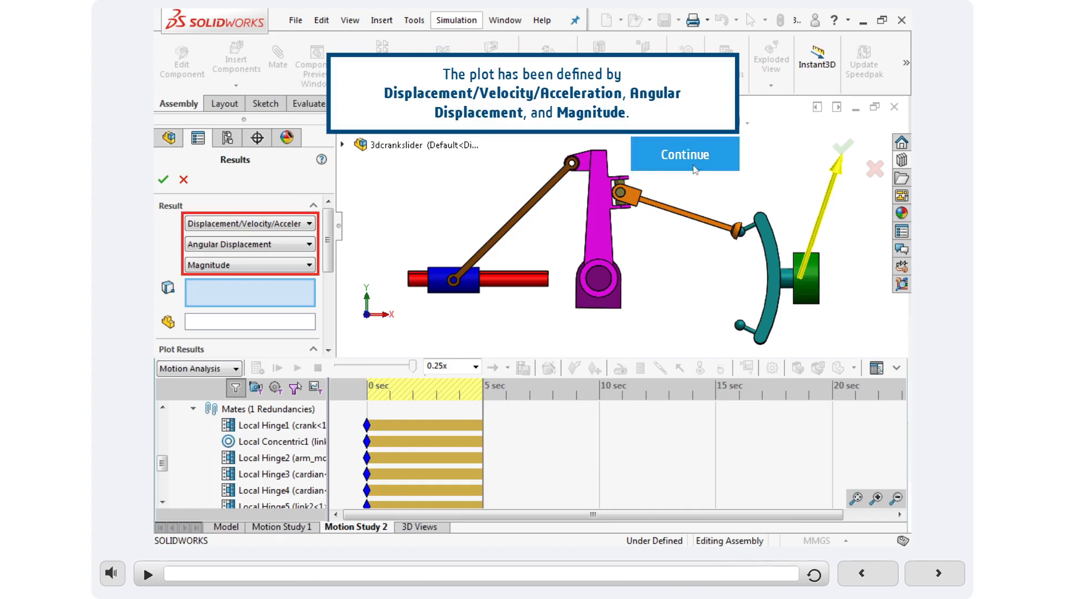
{"action": "left_click", "coordinate": [694, 167]}
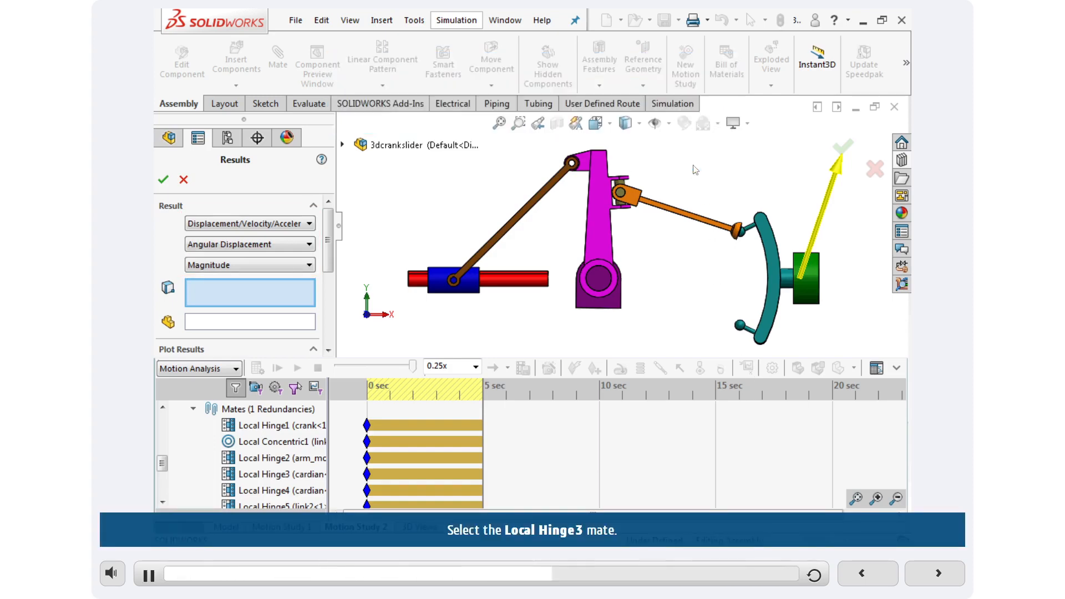
{"action": "left_click", "coordinate": [282, 475]}
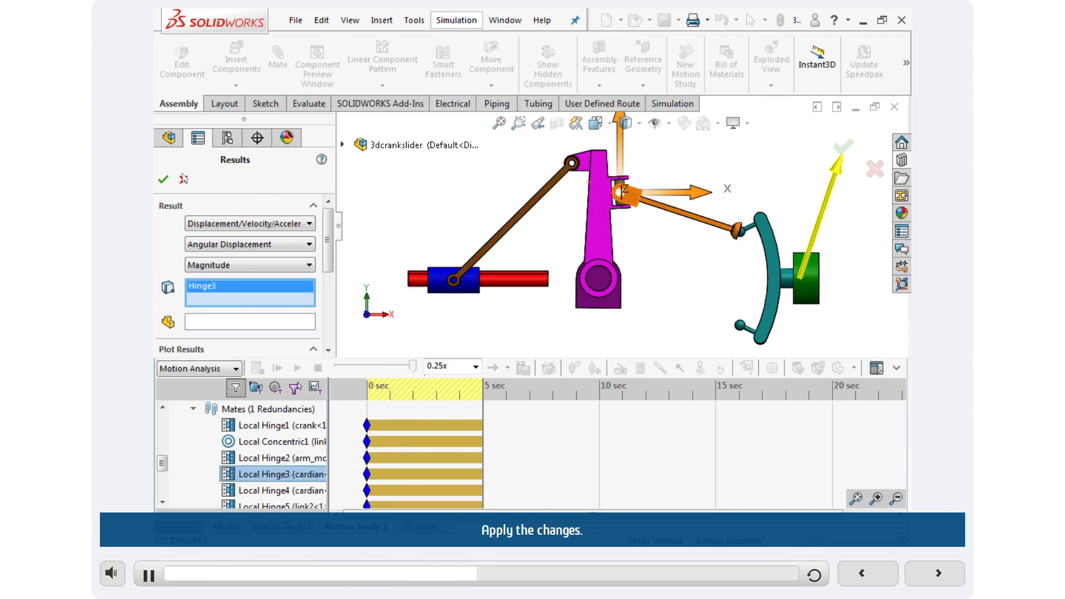
{"action": "left_click", "coordinate": [163, 179]}
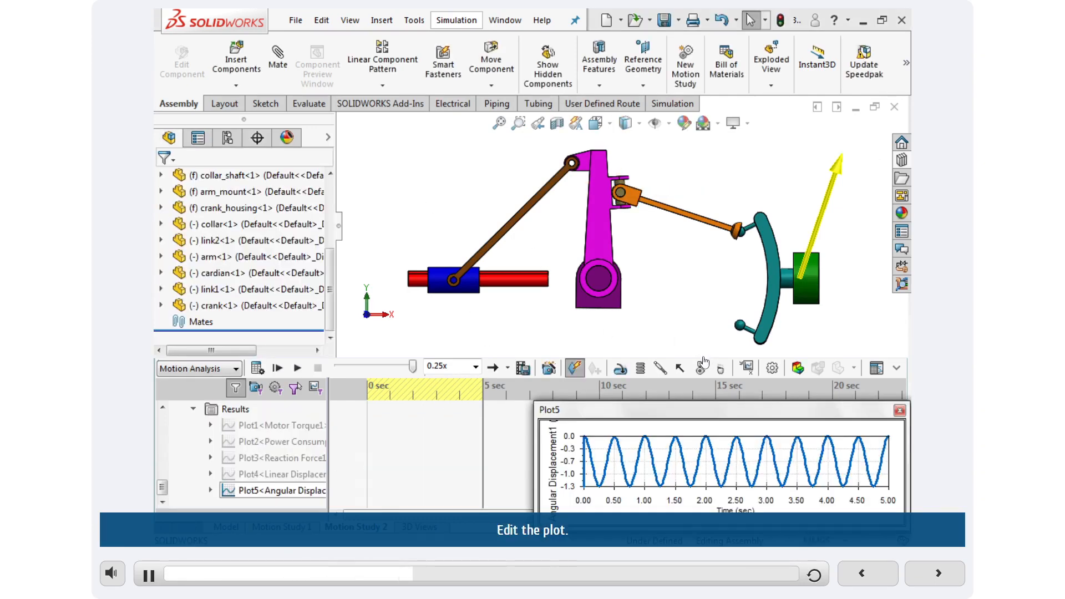
Edit the angular displacement plot to replace the hinge mate with Motor-crank as the simulation element, and close the plot.
{"action": "right_click", "coordinate": [250, 494]}
{"action": "left_click", "coordinate": [310, 353]}
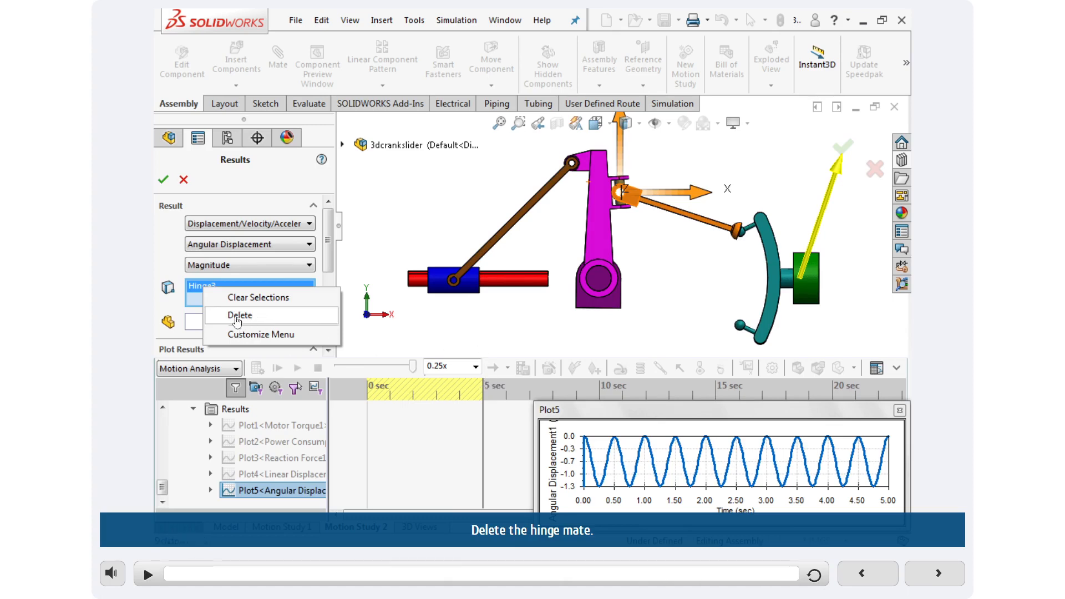
{"action": "left_click", "coordinate": [237, 317]}
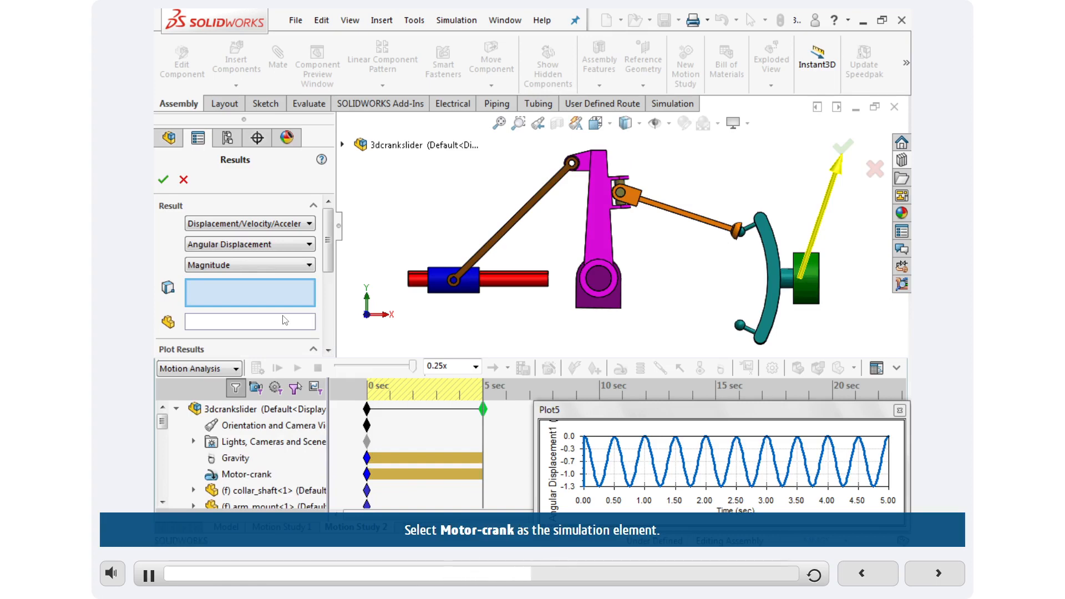
{"action": "left_click", "coordinate": [248, 476]}
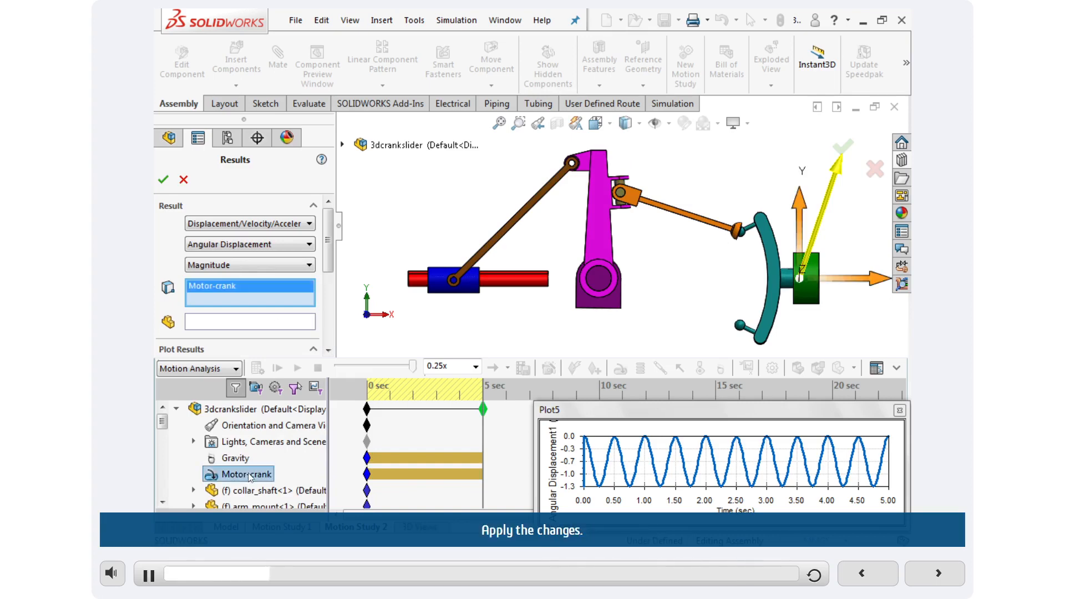
{"action": "left_click", "coordinate": [163, 179]}
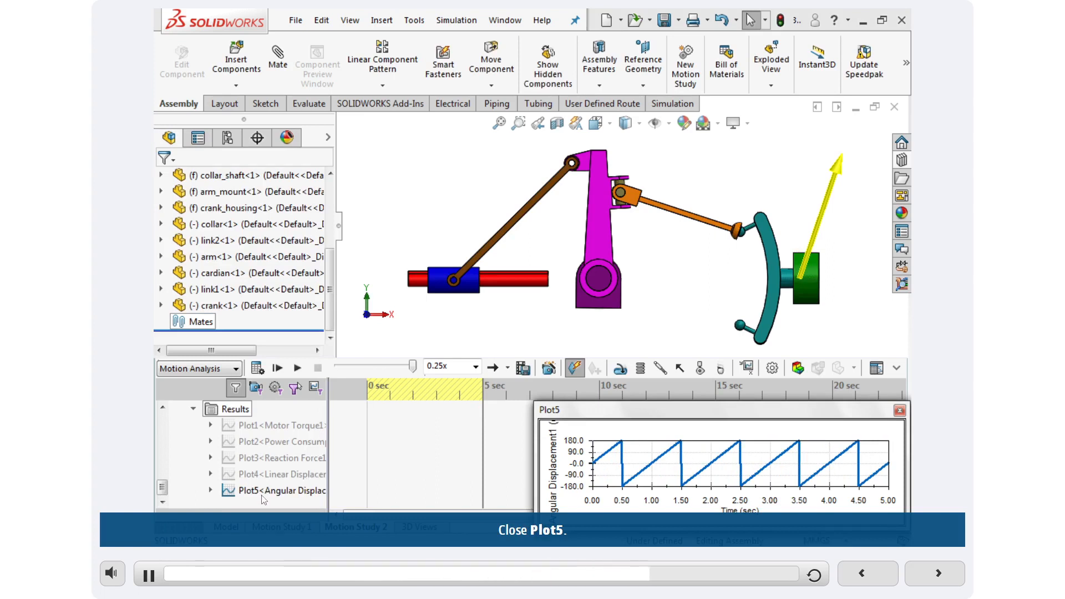
{"action": "left_click", "coordinate": [898, 410]}
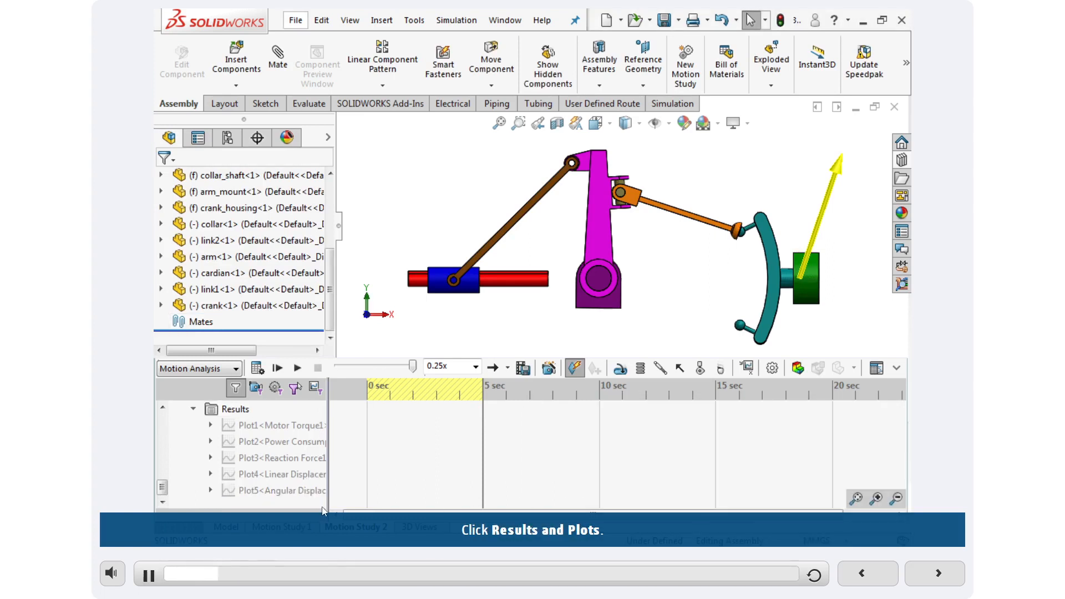
Plot Angular Displacement, Magnitude from the arm's top vertex, the collar_shaft's end vertex and the arm pivot hole edge, showing the vector in the graphics window.
{"action": "left_click", "coordinate": [747, 368]}
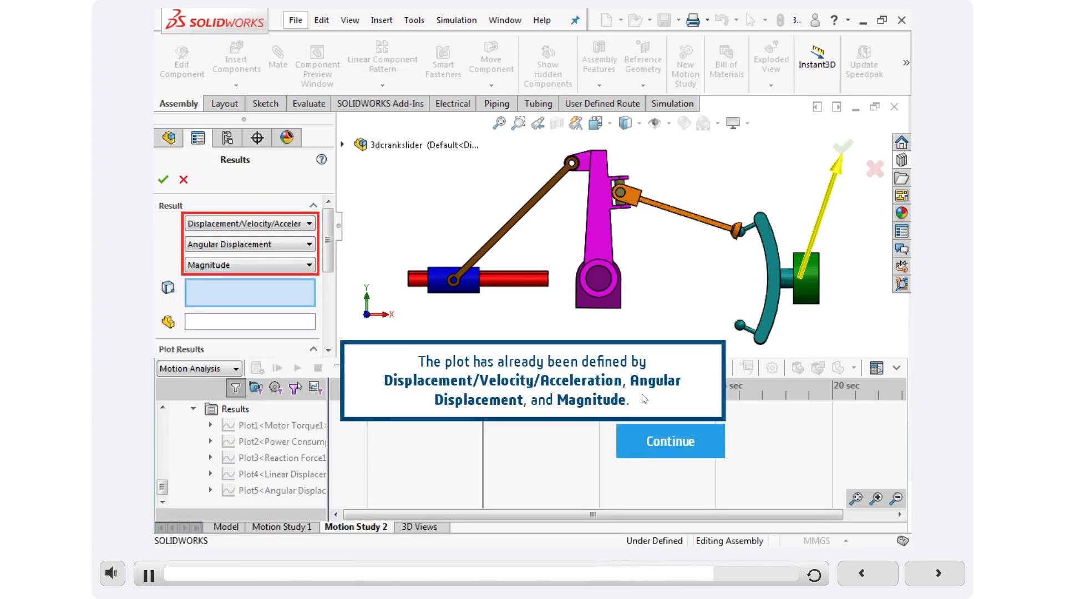
{"action": "left_click", "coordinate": [649, 448]}
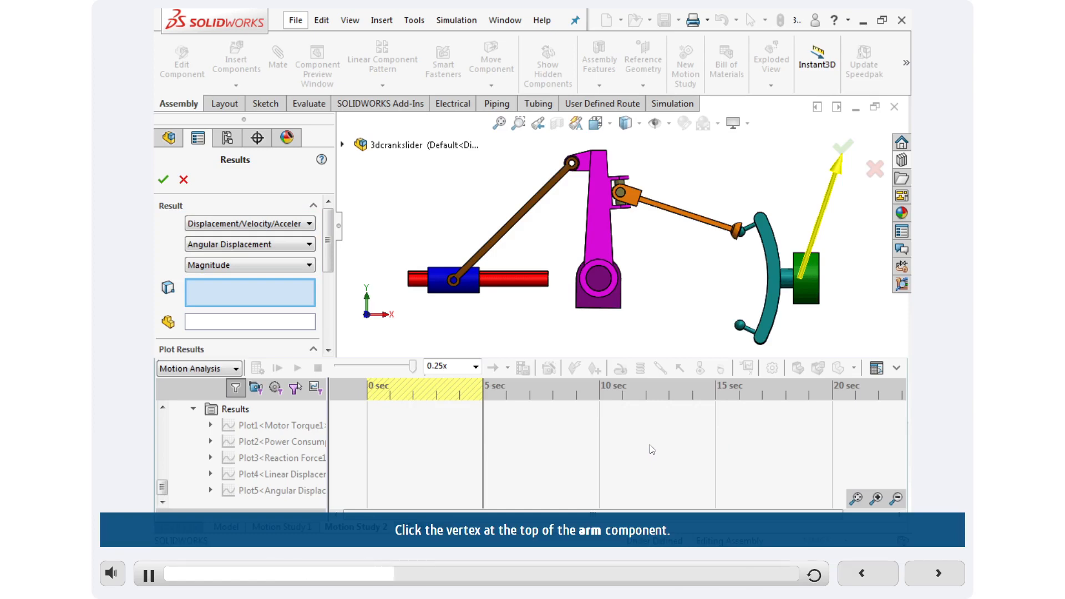
{"action": "left_click", "coordinate": [592, 150]}
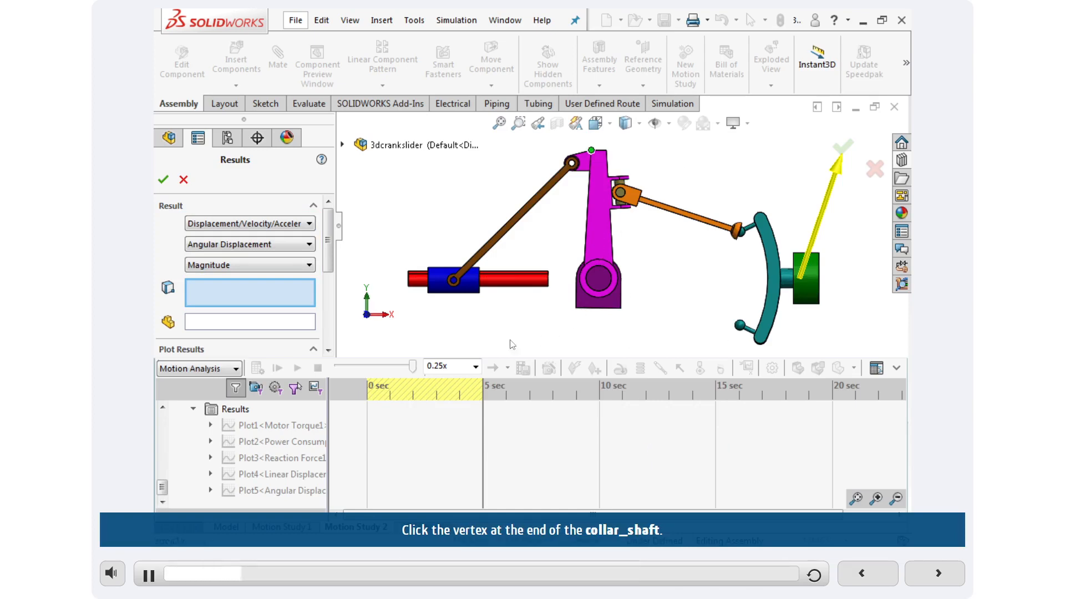
{"action": "left_click", "coordinate": [409, 274]}
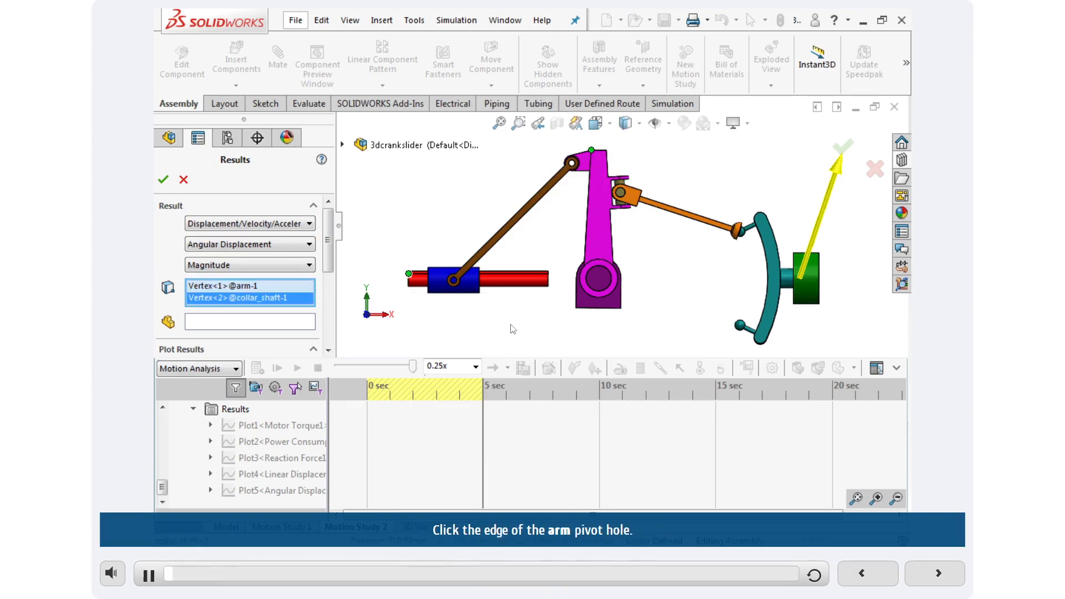
{"action": "left_click", "coordinate": [607, 274]}
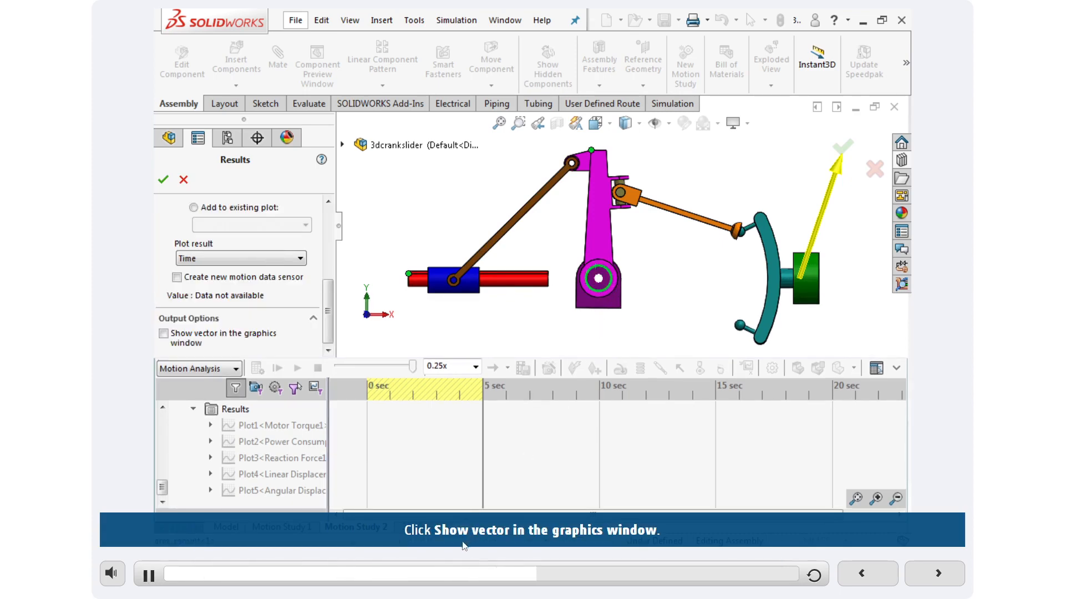
{"action": "left_click", "coordinate": [187, 340]}
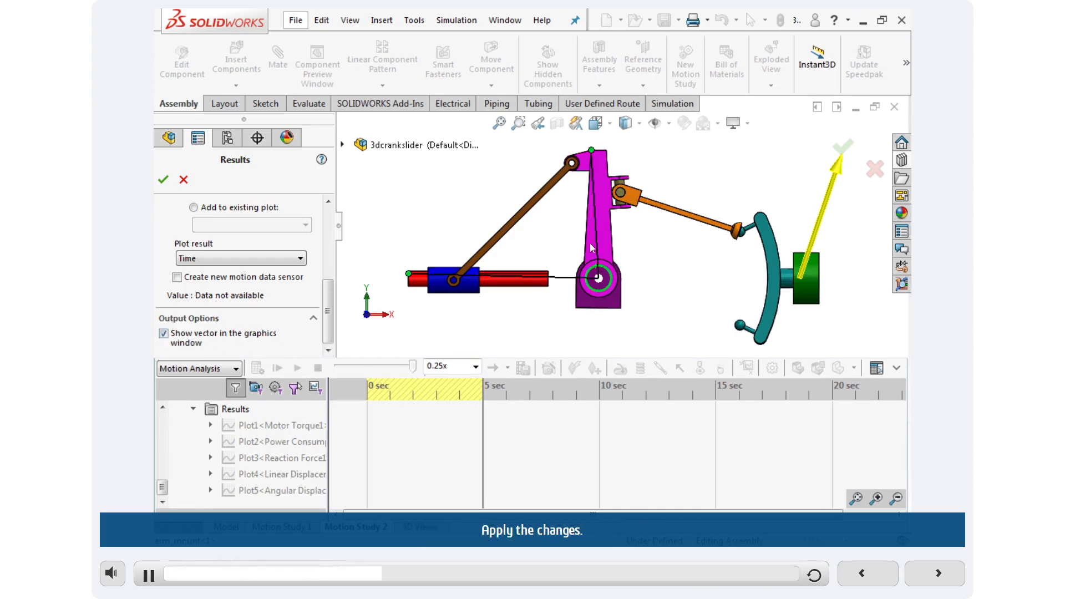
{"action": "left_click", "coordinate": [164, 181]}
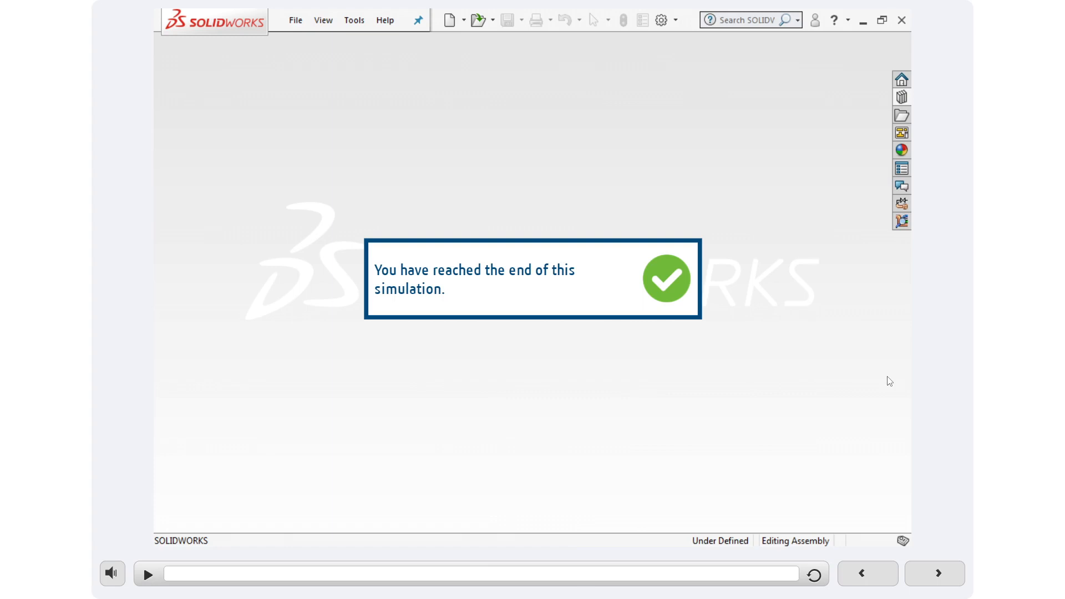
{"action": "left_click", "coordinate": [938, 572]}
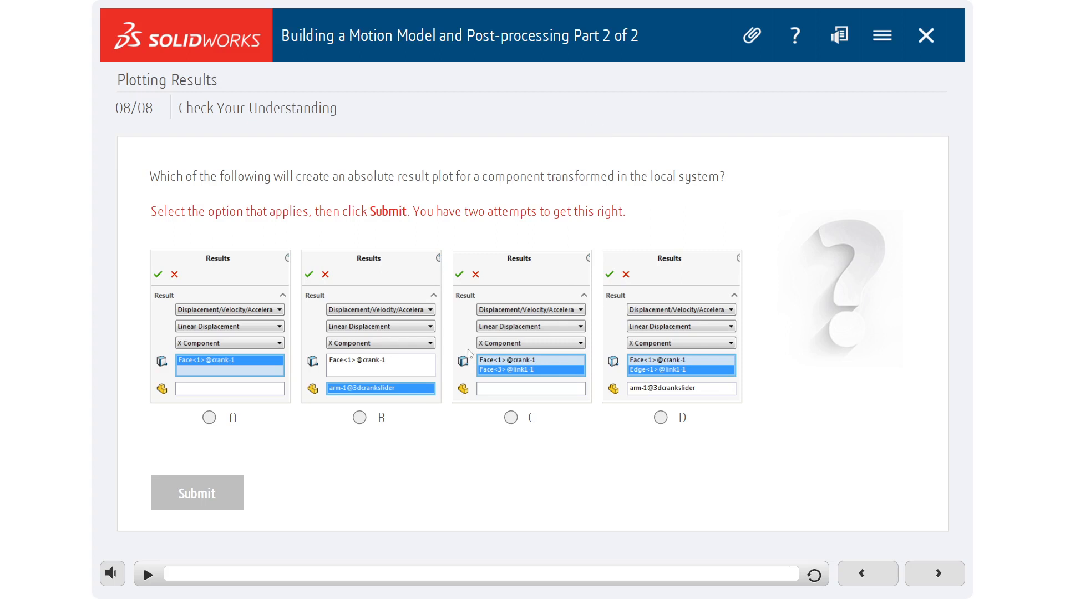
Try answering the Check Your Understanding question on absolute result plots with option A and again with option C.
{"action": "left_click", "coordinate": [210, 417]}
{"action": "left_click", "coordinate": [202, 493]}
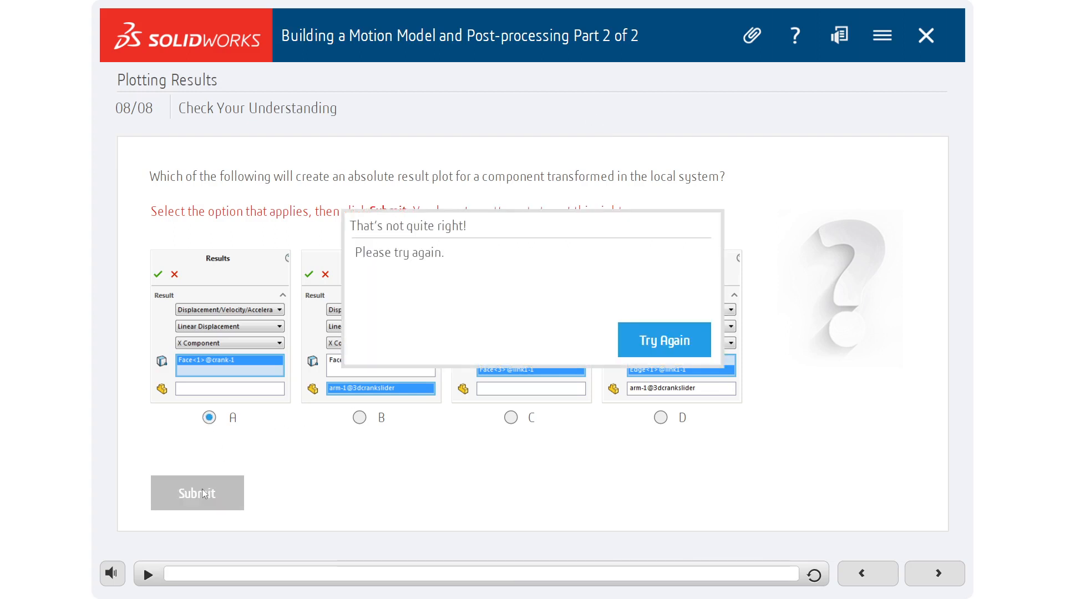
{"action": "left_click", "coordinate": [669, 332]}
{"action": "left_click", "coordinate": [510, 417]}
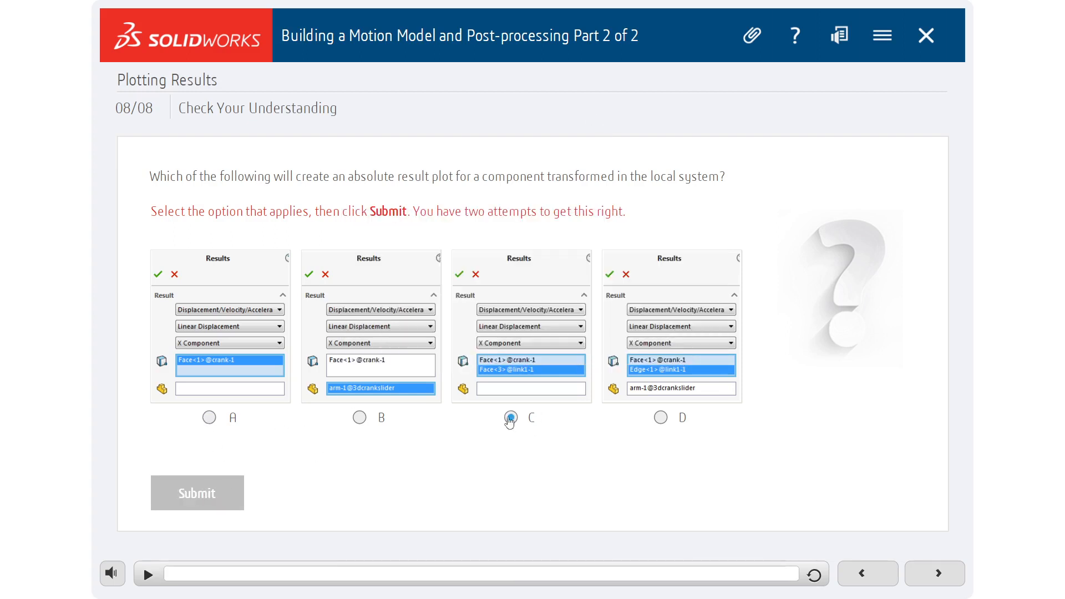
{"action": "left_click", "coordinate": [227, 492]}
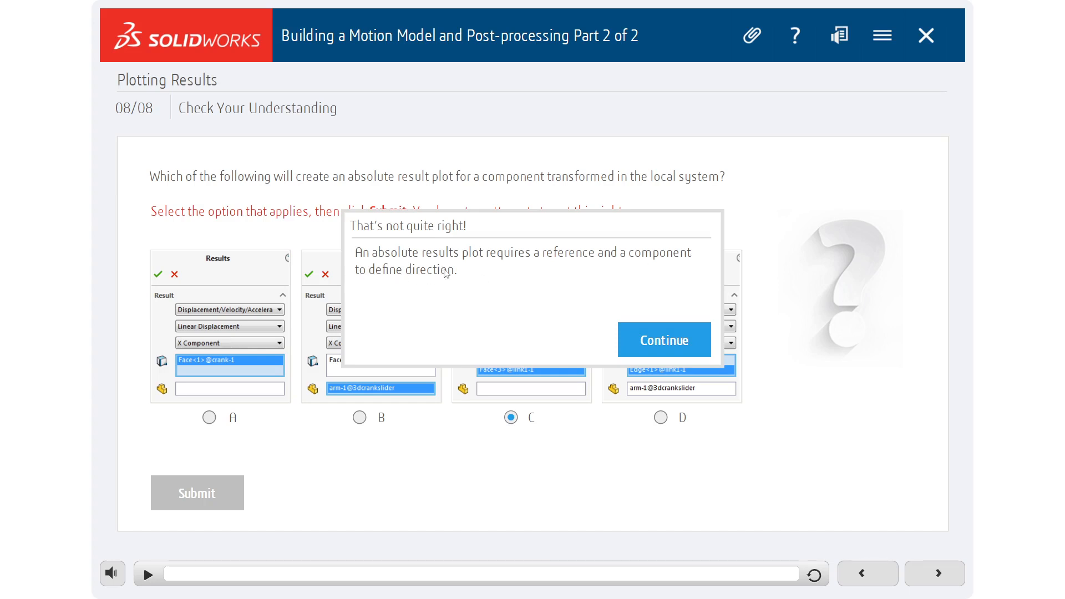
{"action": "left_click", "coordinate": [669, 345]}
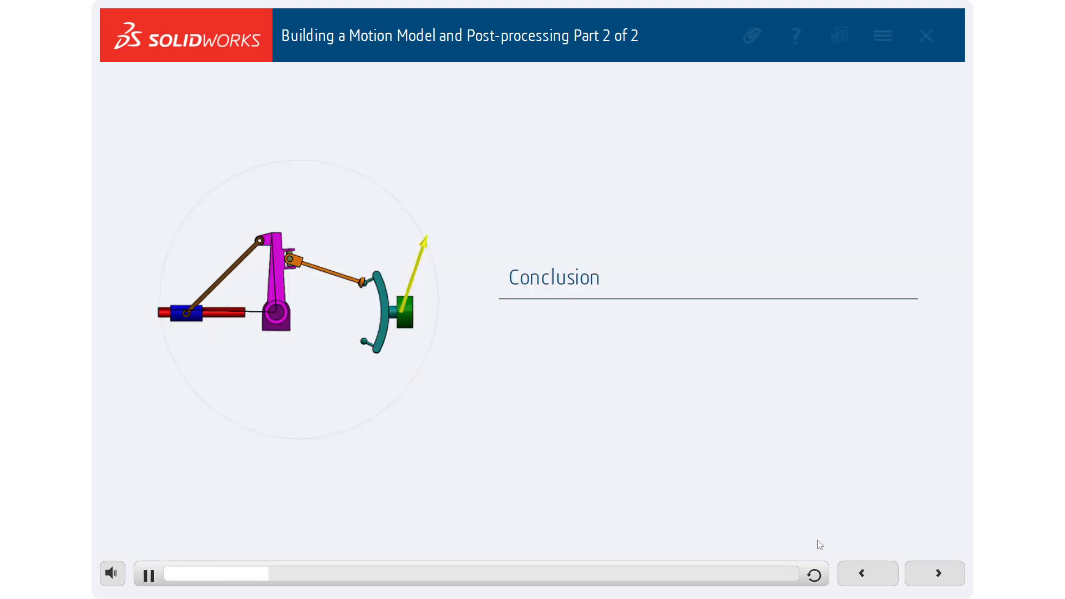
Return to the Check Your Understanding question on absolute result plots and submit option B.
{"action": "left_click", "coordinate": [861, 573]}
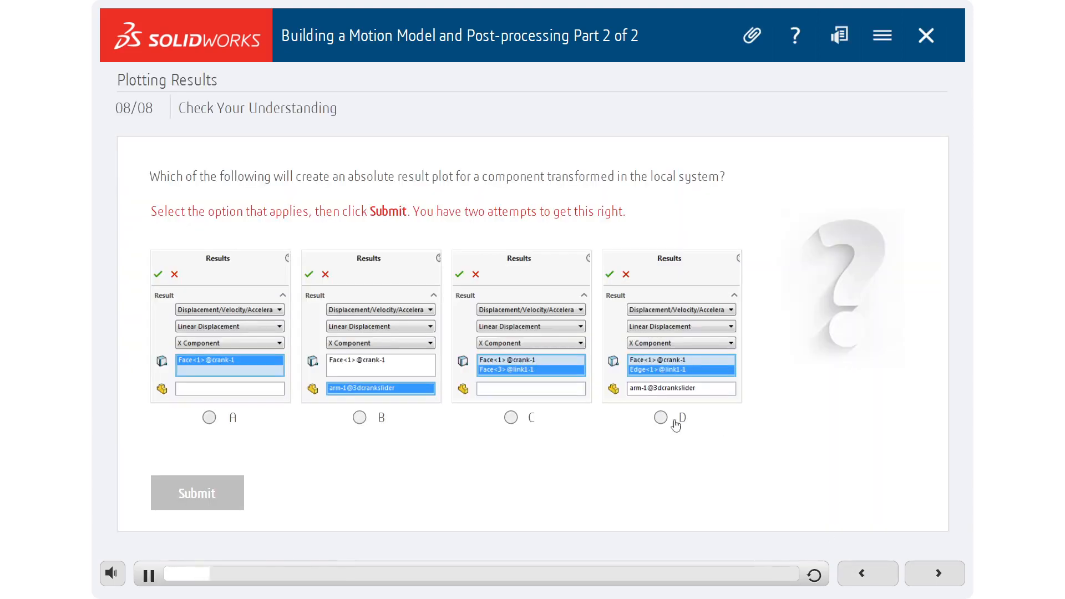
{"action": "left_click", "coordinate": [360, 417]}
{"action": "left_click", "coordinate": [211, 495]}
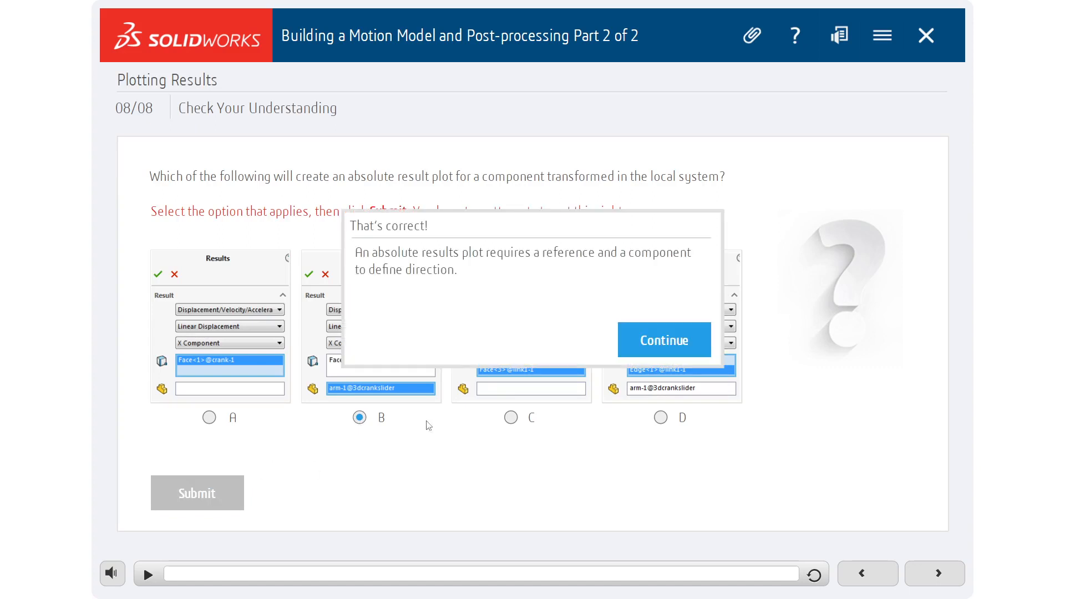